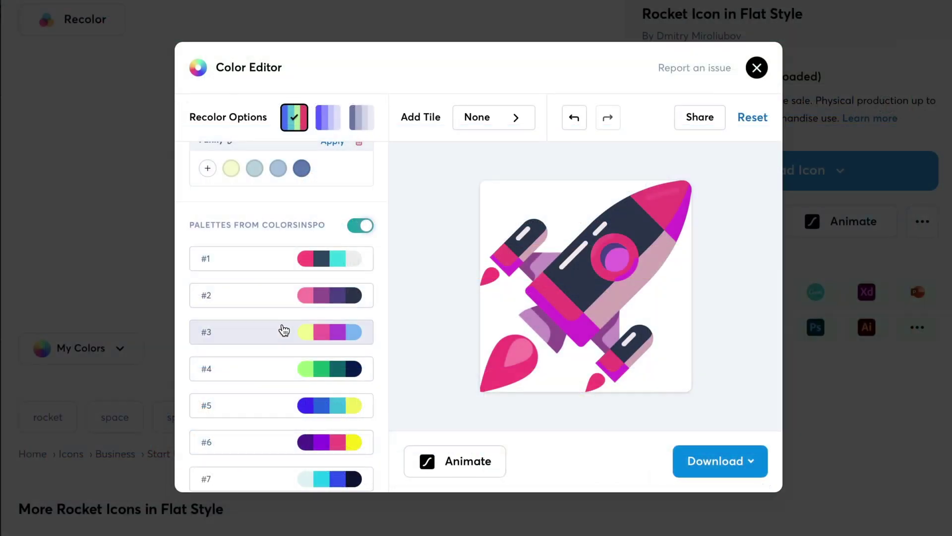
- Recolour the rocket with palette #3, then apply the Funky and Untitled brand palettes to the illustration
click(281, 329)
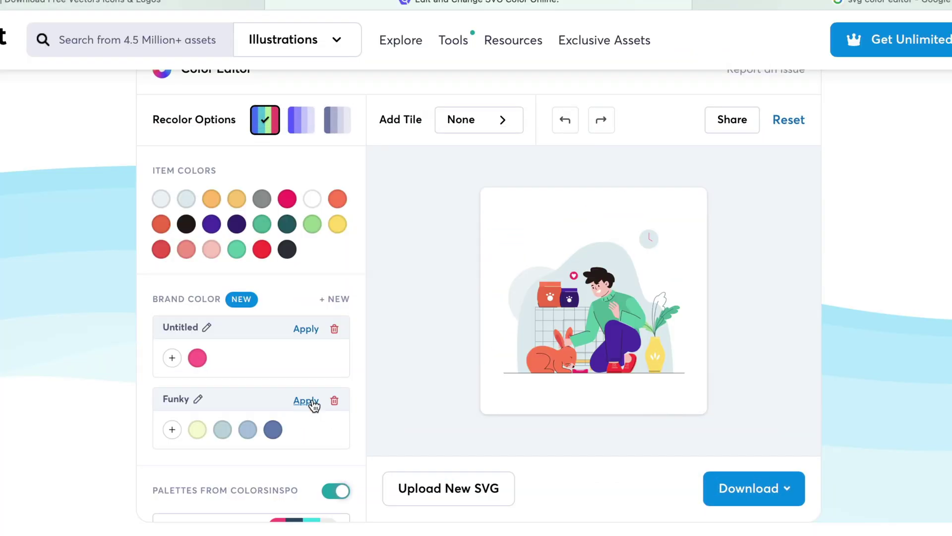
click(311, 400)
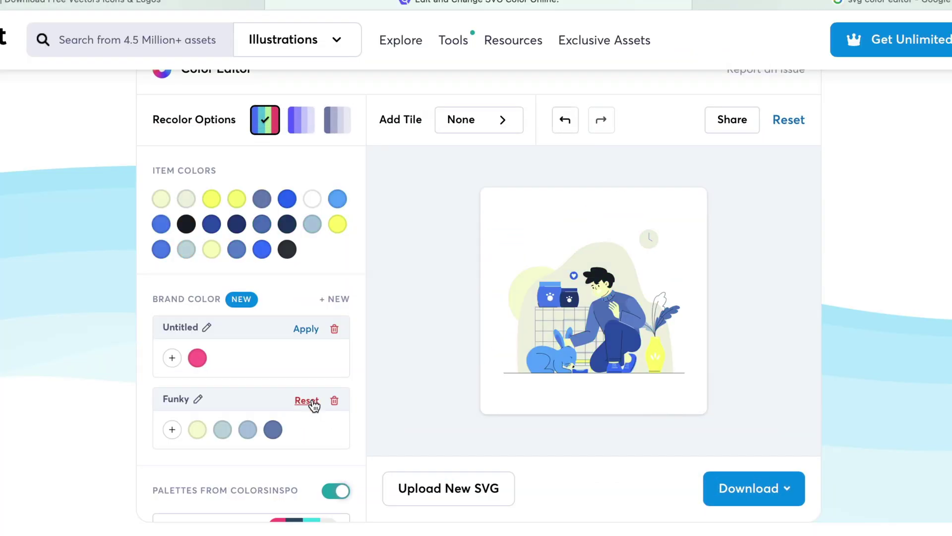
click(305, 332)
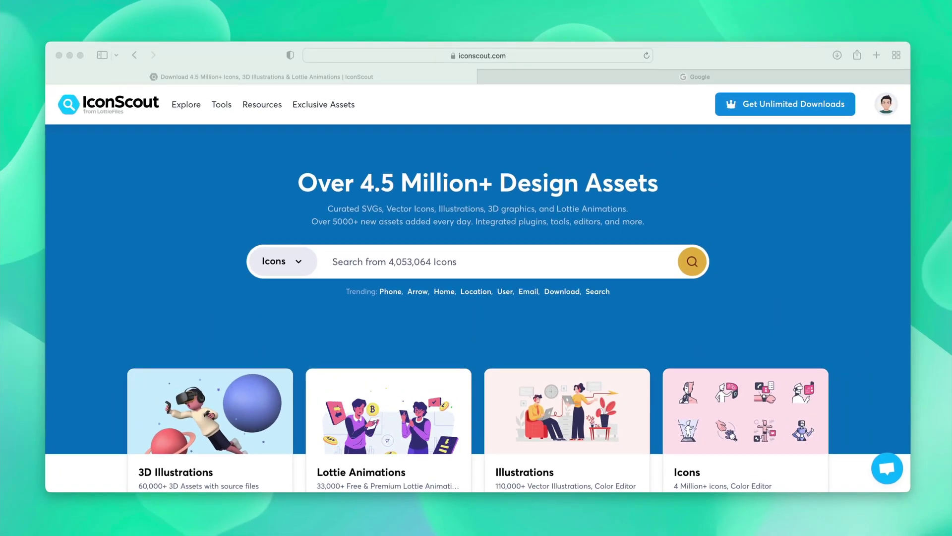
- Search Google for 'svg color editor', then go back to the IconScout tab
click(664, 79)
click(342, 255)
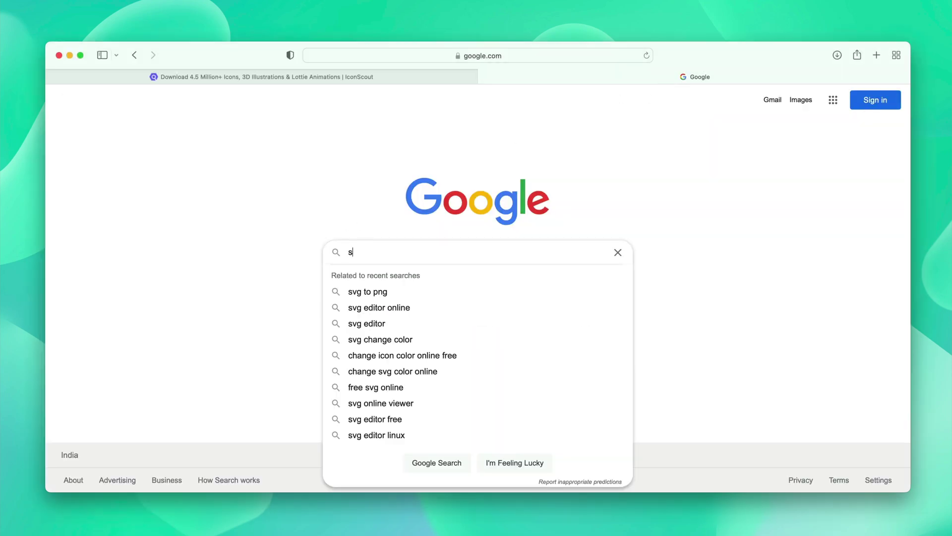
text(svg c)
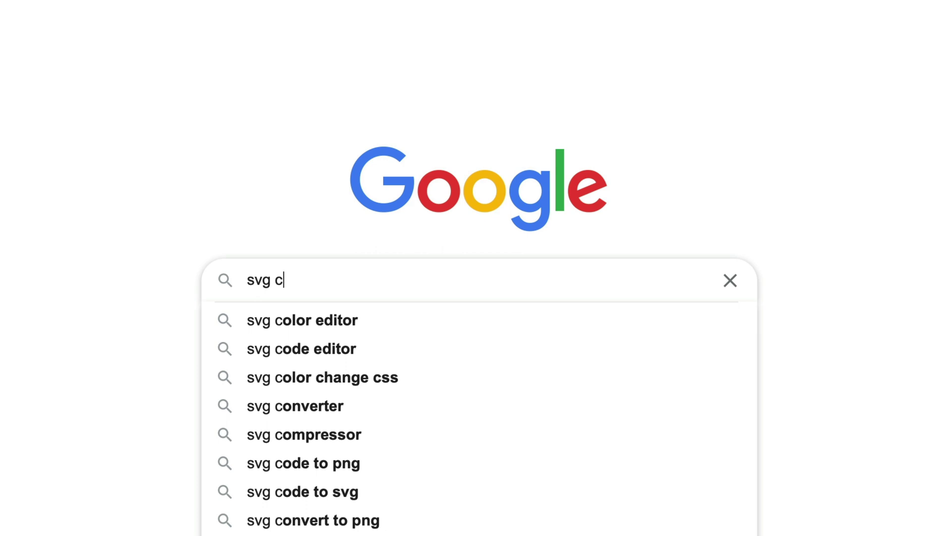
key(Down)
key(Return)
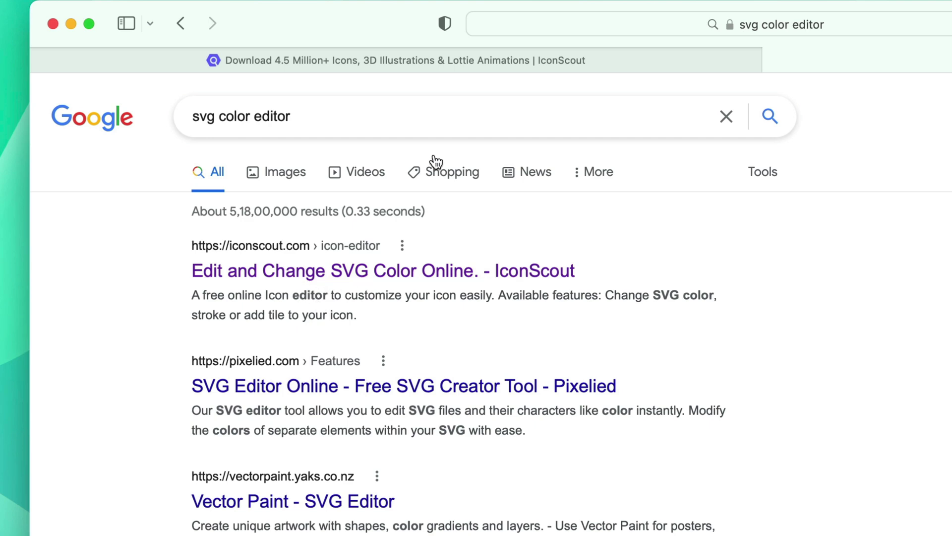
click(439, 64)
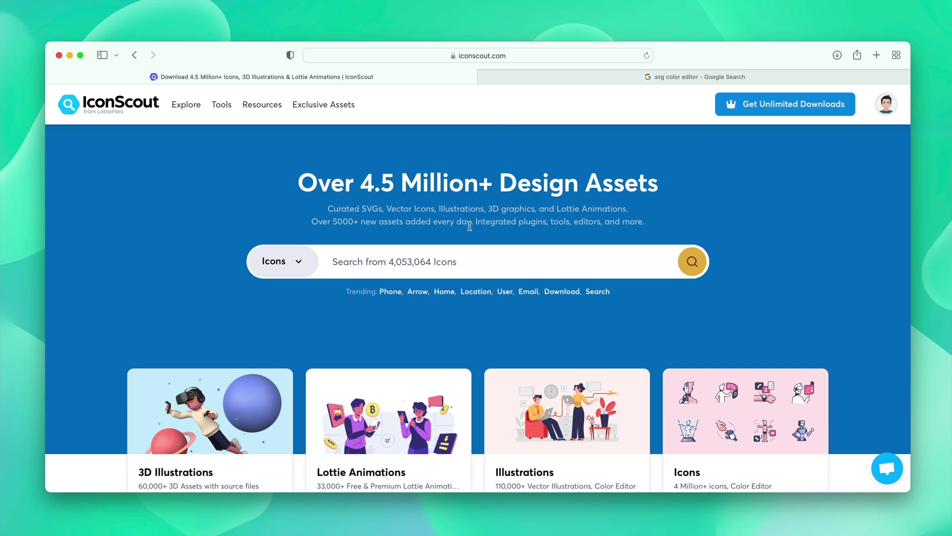
- Search IconScout for 'rocket' and scroll down through the 12,512 rocket icon results
click(465, 258)
text(rocket)
key(Return)
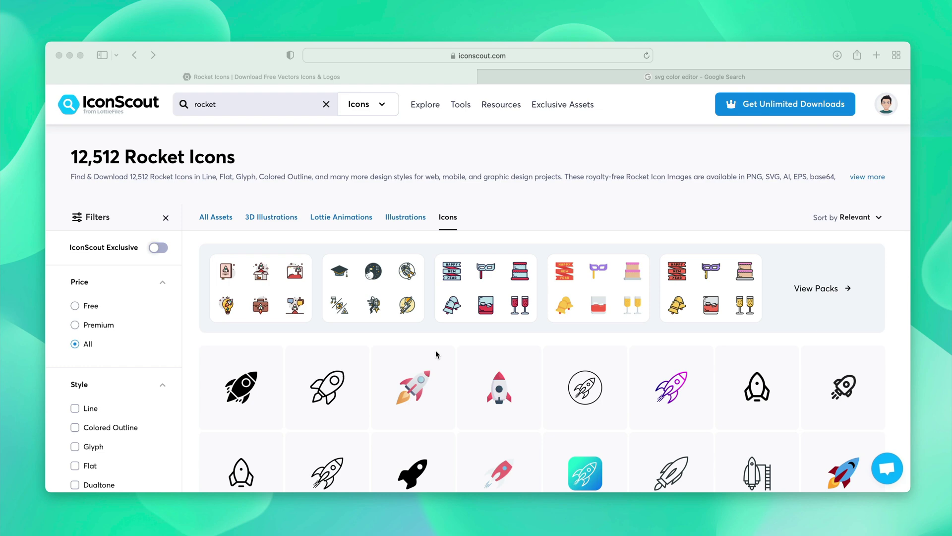
scroll(436, 354, down, 3)
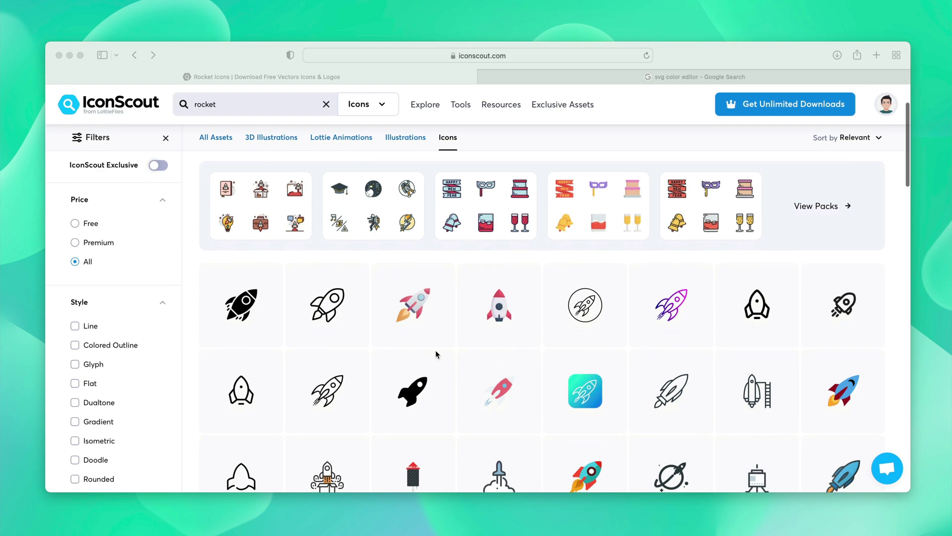
scroll(436, 354, down, 5)
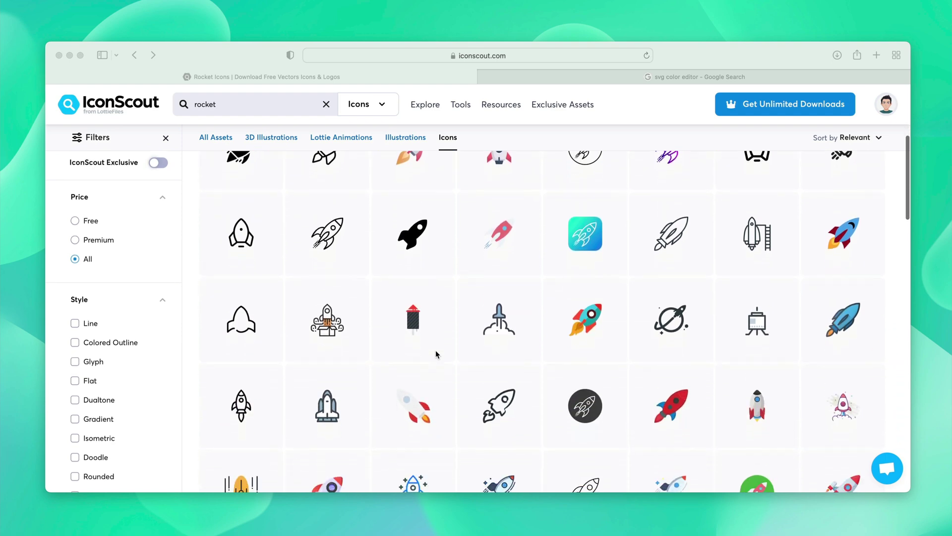
scroll(435, 354, down, 4)
scroll(687, 384, down, 1)
click(817, 339)
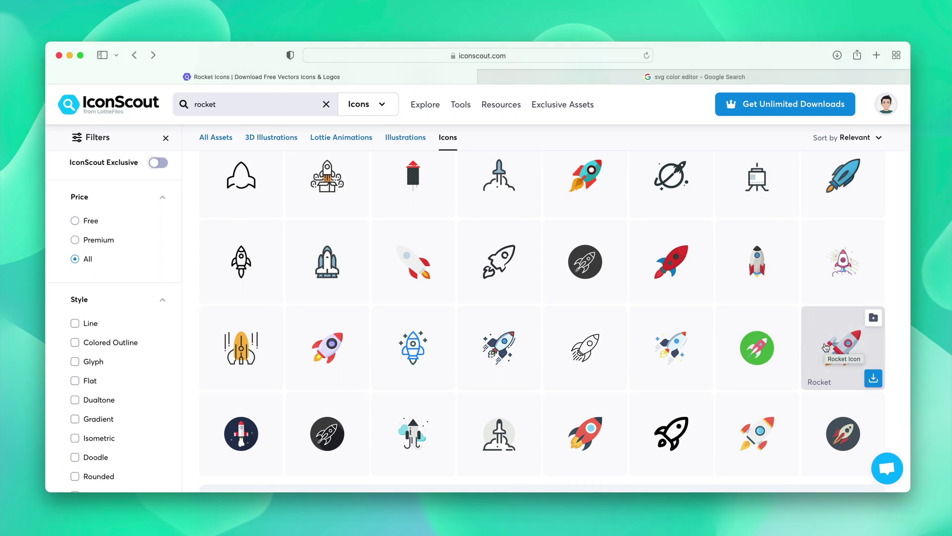
- Open the Rocket Icon in Flat Style and briefly check the saved brand palettes list
click(826, 347)
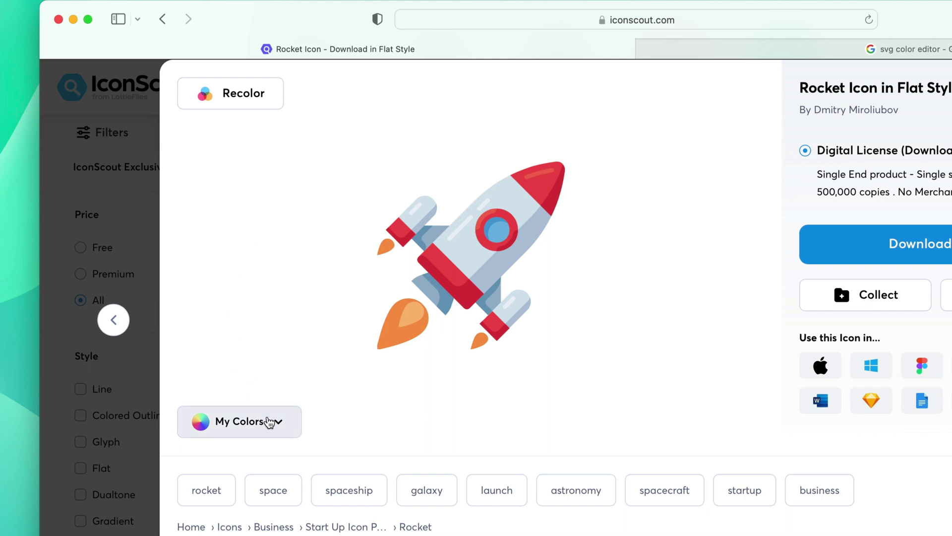
click(273, 422)
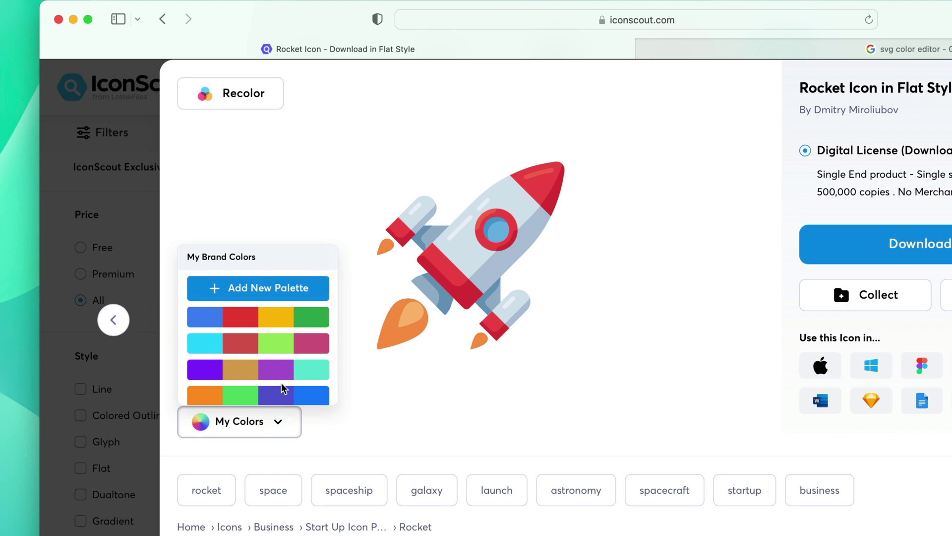
click(266, 195)
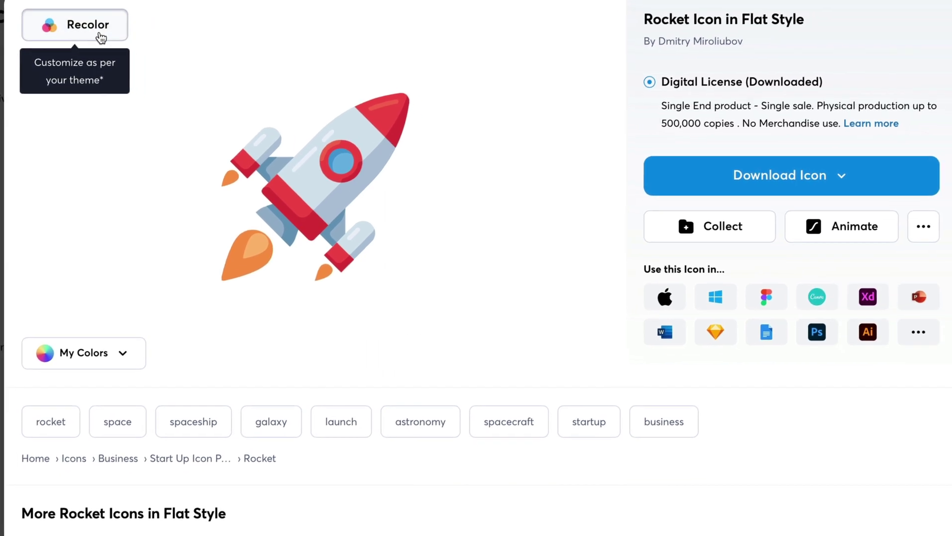
- Launch the Color Editor on the flat-style rocket
click(101, 38)
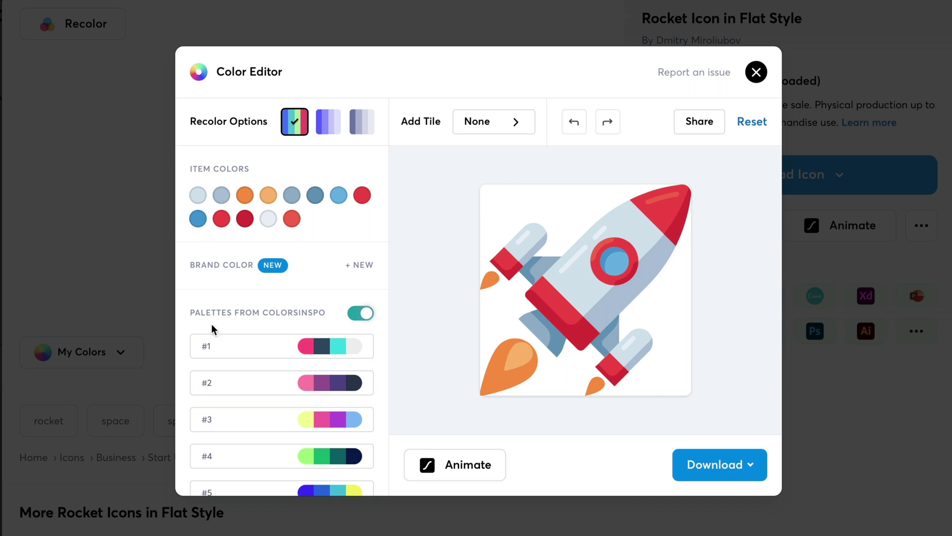
- Create a new brand palette named 'Funky' and add #6E85B7 to it
click(355, 271)
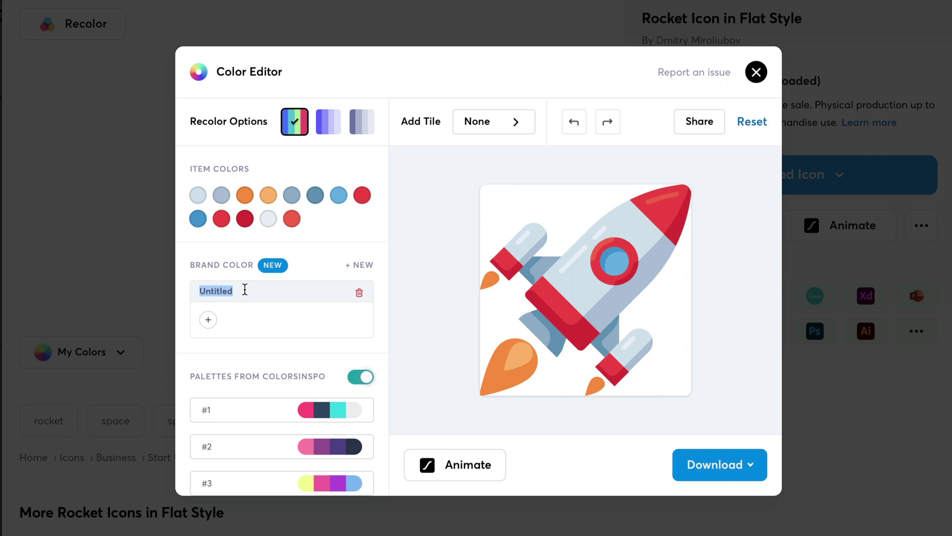
text(Funky)
click(209, 320)
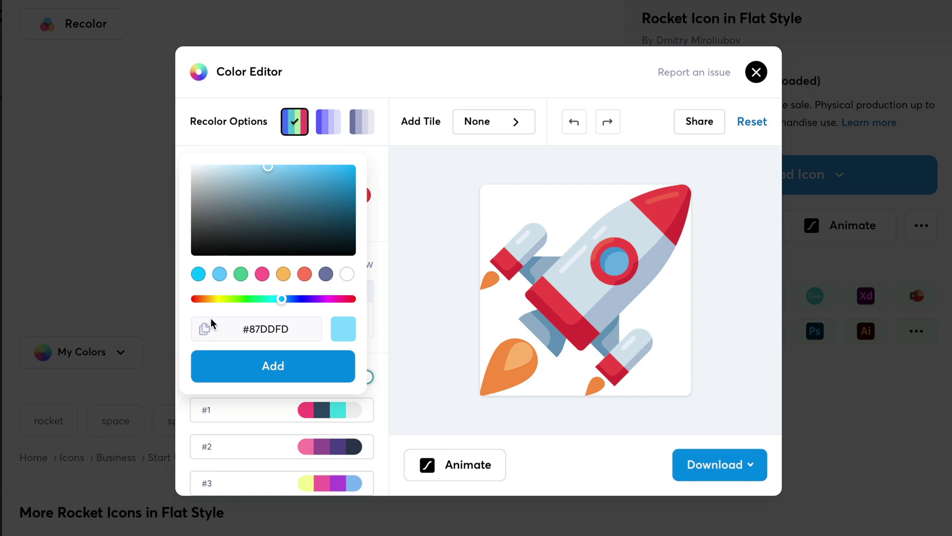
double_click(278, 328)
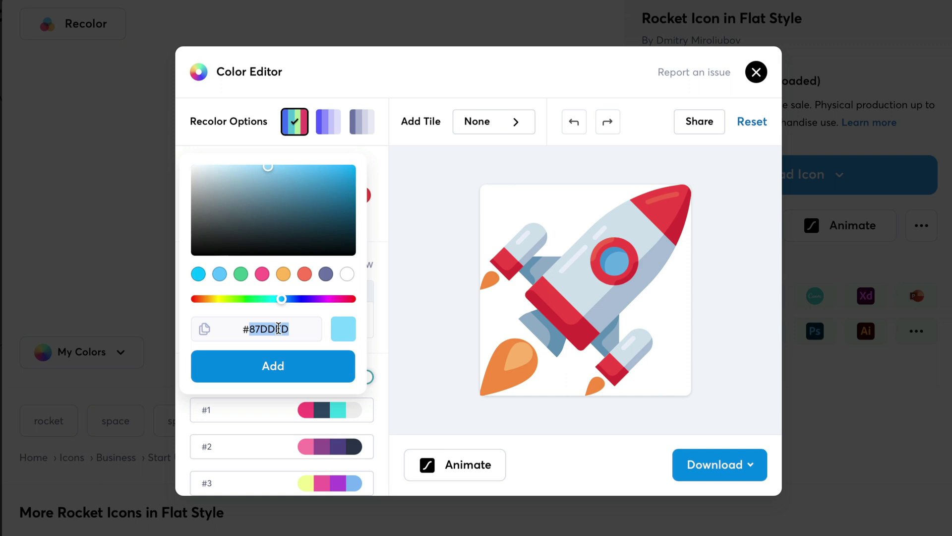
text(6e85)
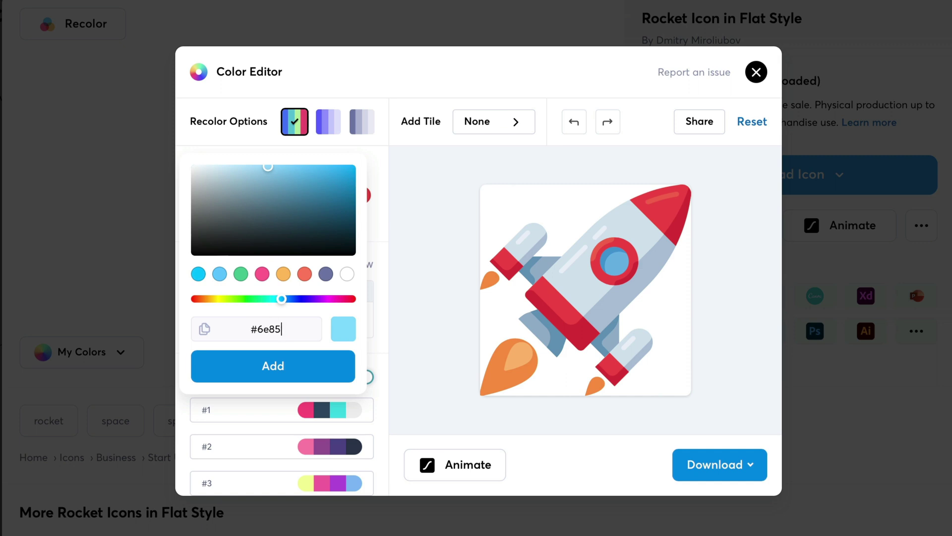
text(b7)
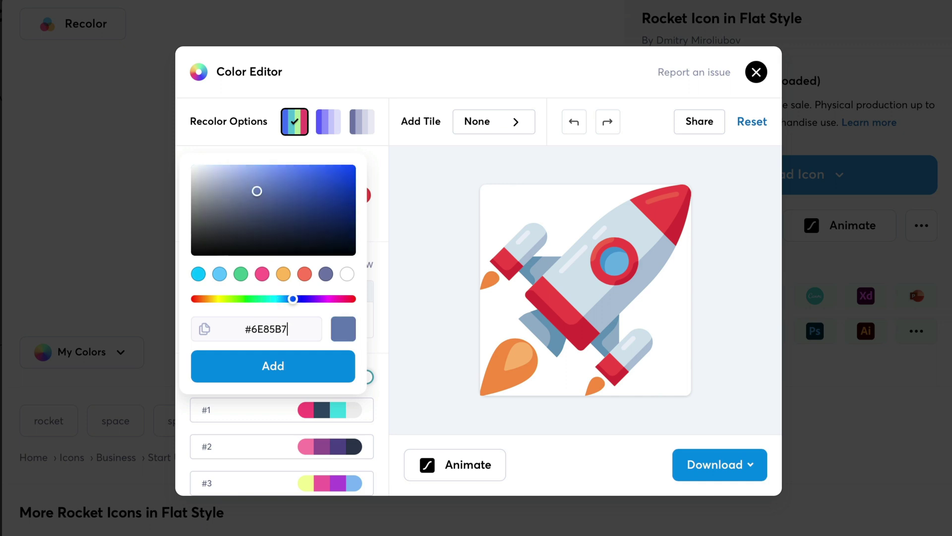
click(266, 375)
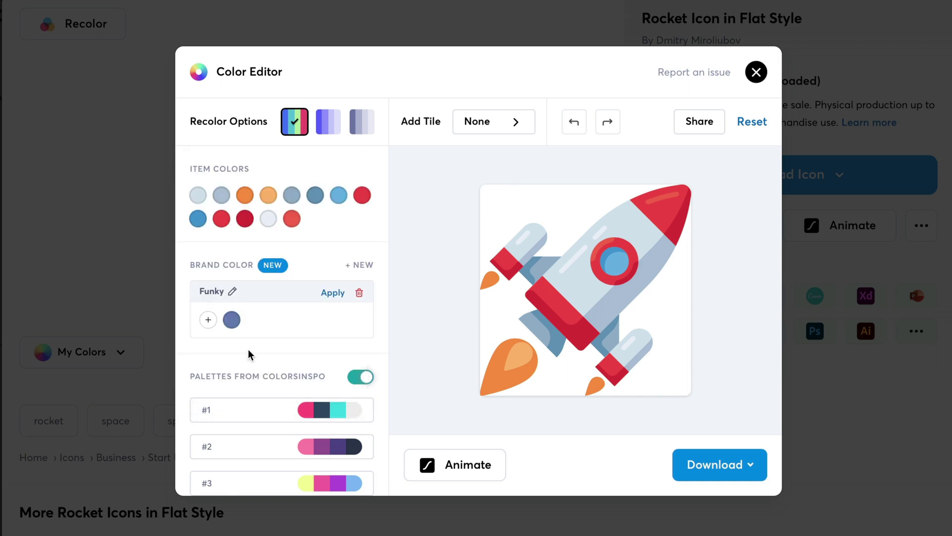
- Add #B2C8DF, #C4D7E0 and pale yellow #F5F9D0 to the Funky palette
click(208, 320)
double_click(270, 328)
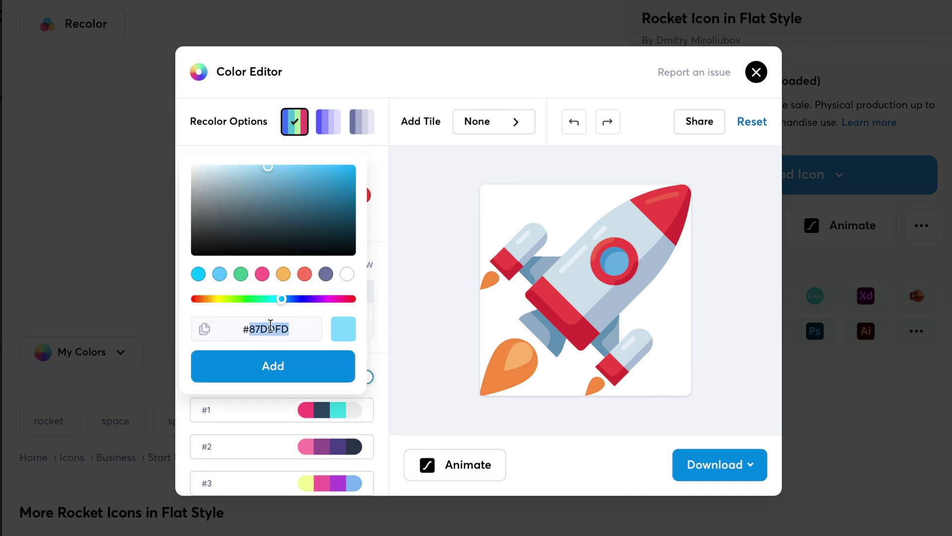
text(b2c8df)
click(281, 379)
click(207, 320)
double_click(270, 328)
text(c4d7e0)
click(273, 365)
click(208, 319)
double_click(258, 327)
text(f5f9d0)
click(273, 366)
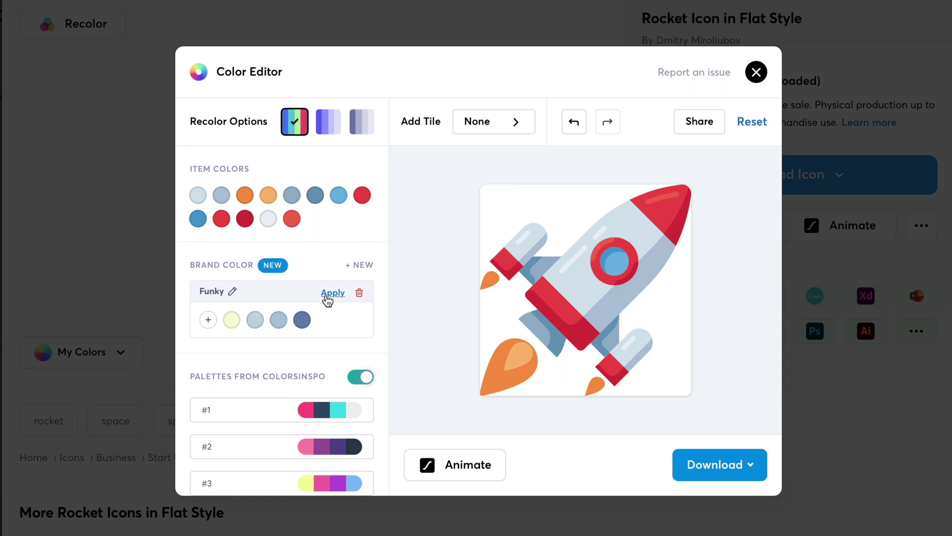
- Apply Funky to the rocket, then create a brand set with pink #FF6699 and apply it
click(331, 293)
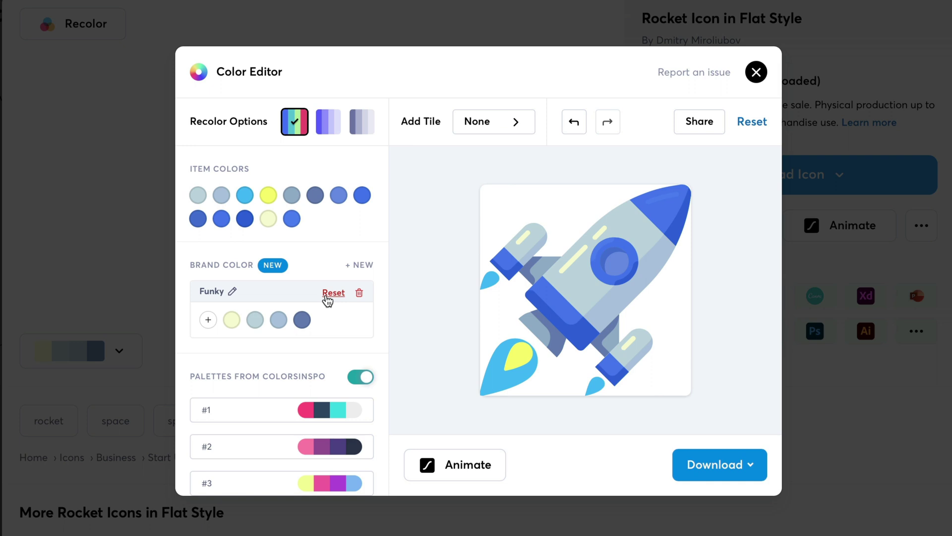
click(348, 265)
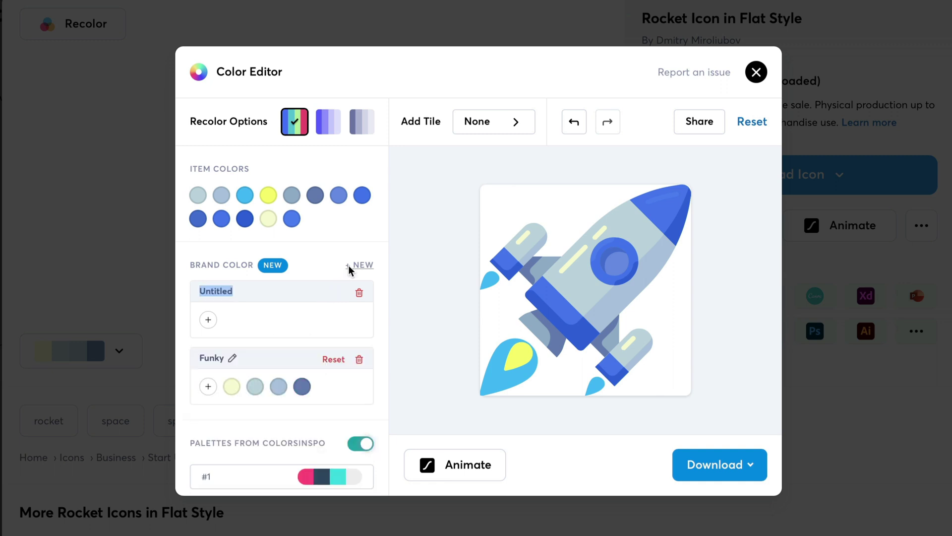
click(213, 316)
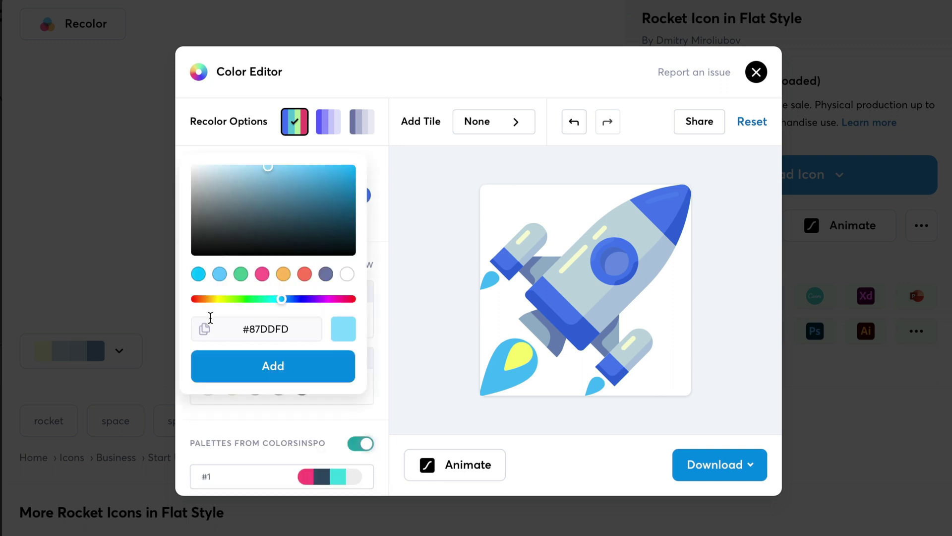
click(263, 274)
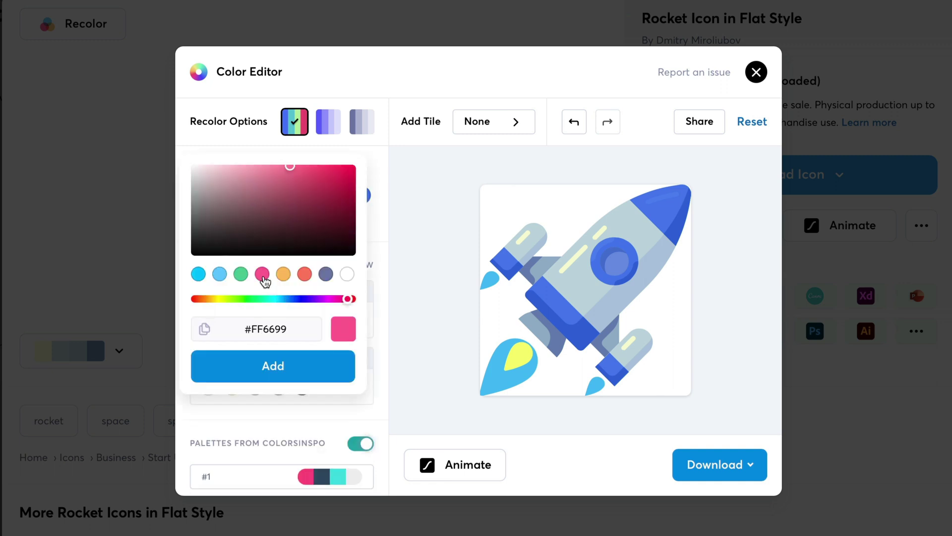
click(287, 365)
click(333, 294)
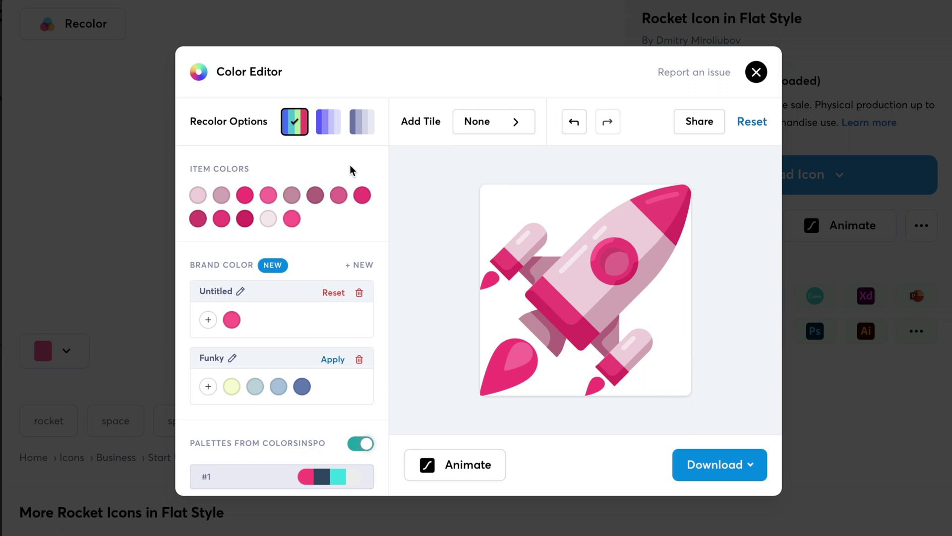
- Try ColorsInspo palettes #2, #3, #4 and #5 on the rocket
scroll(350, 165, down, 4)
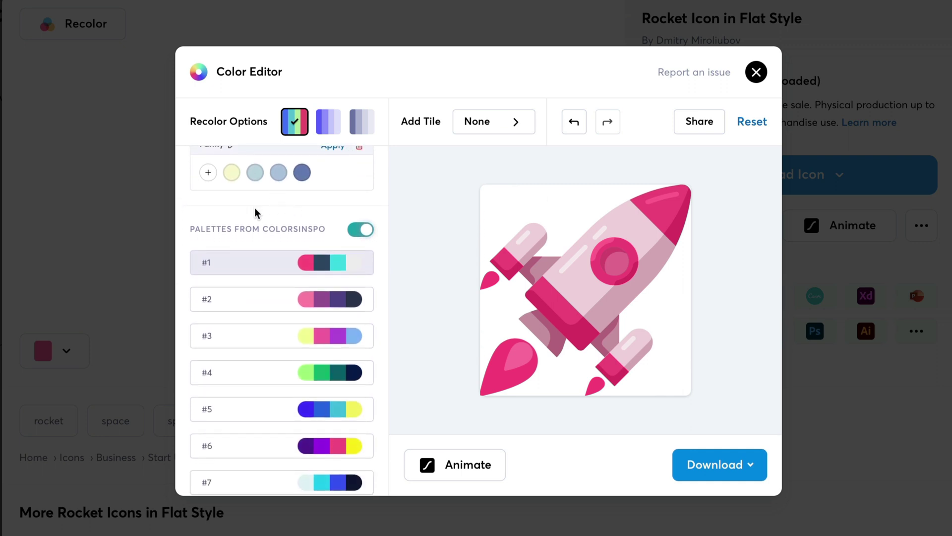
click(269, 299)
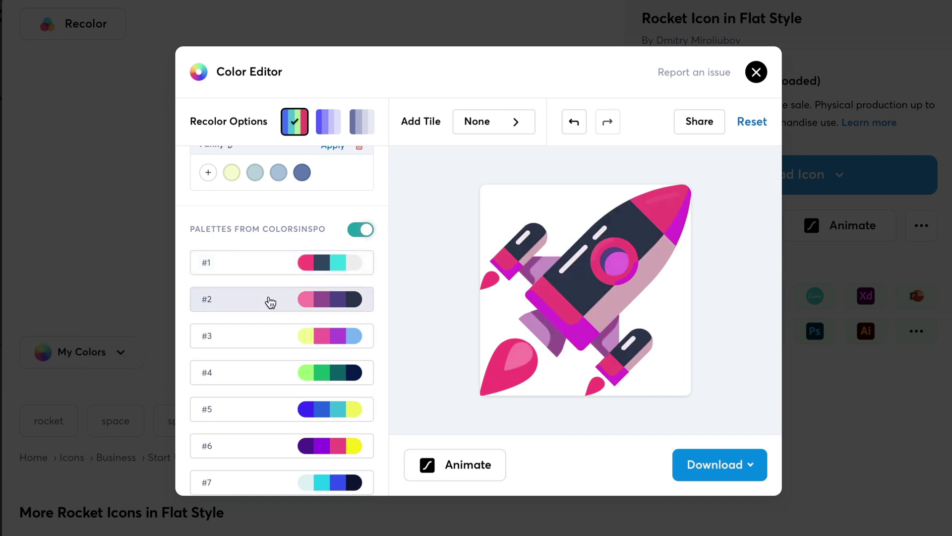
click(284, 334)
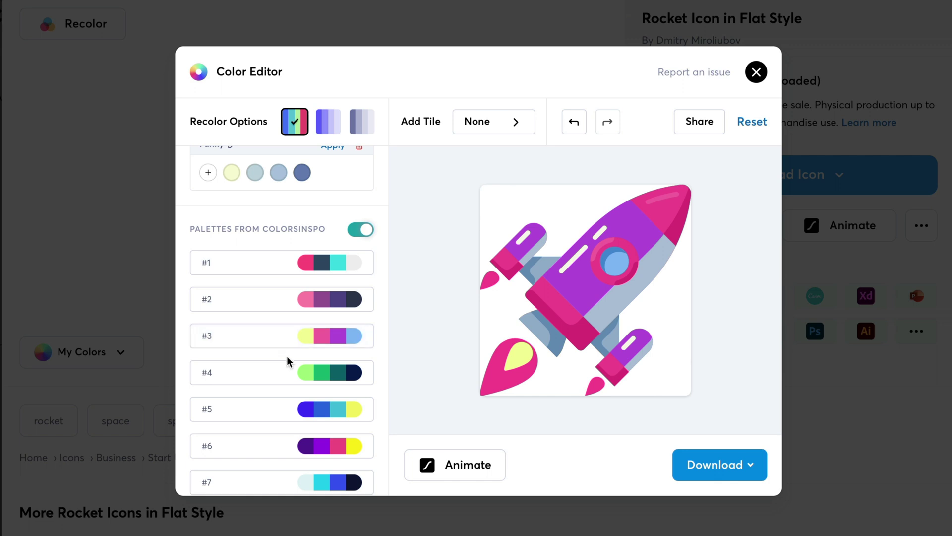
click(288, 372)
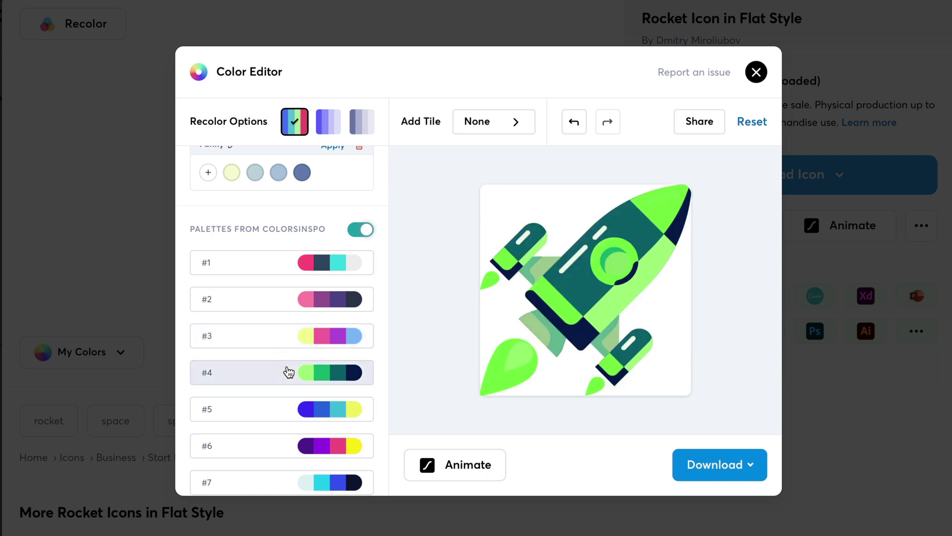
click(289, 406)
- Choose SVG as the rocket's download format
scroll(290, 408, down, 1)
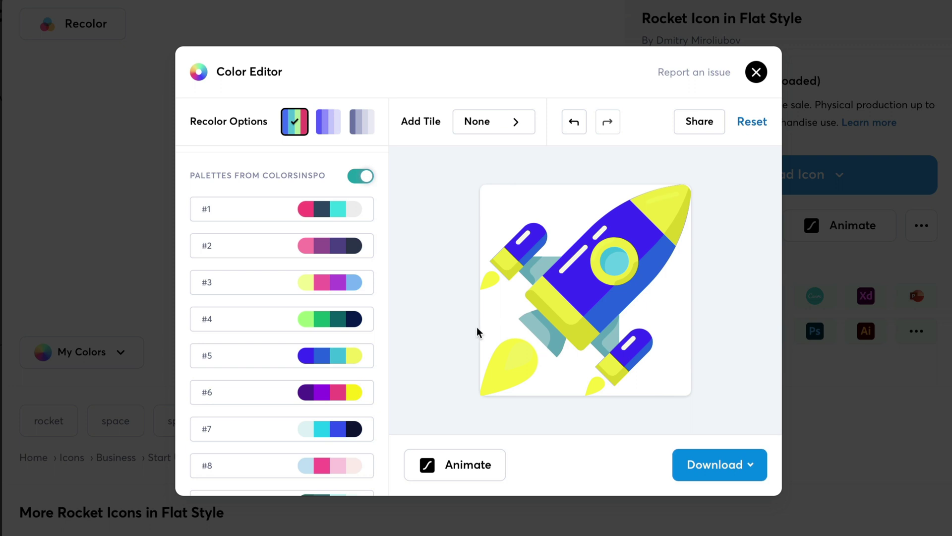
click(687, 463)
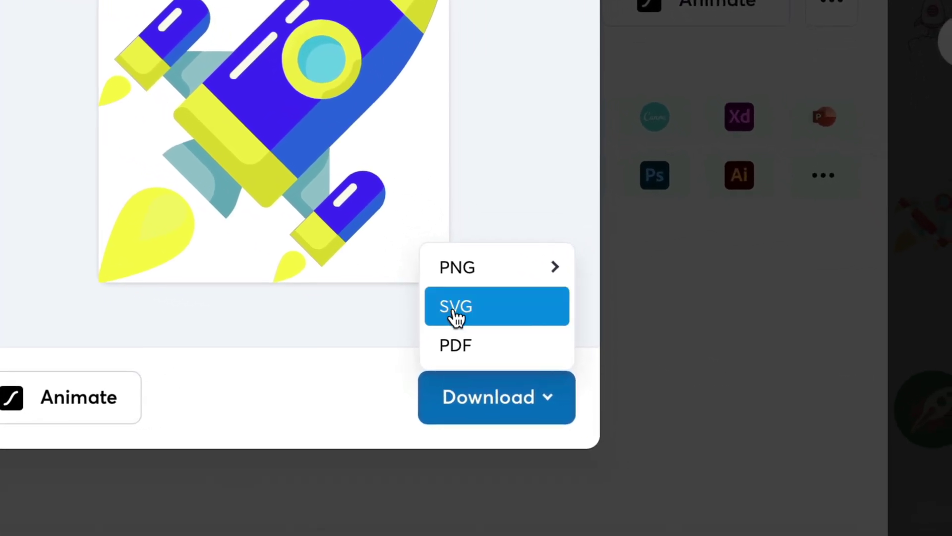
click(453, 311)
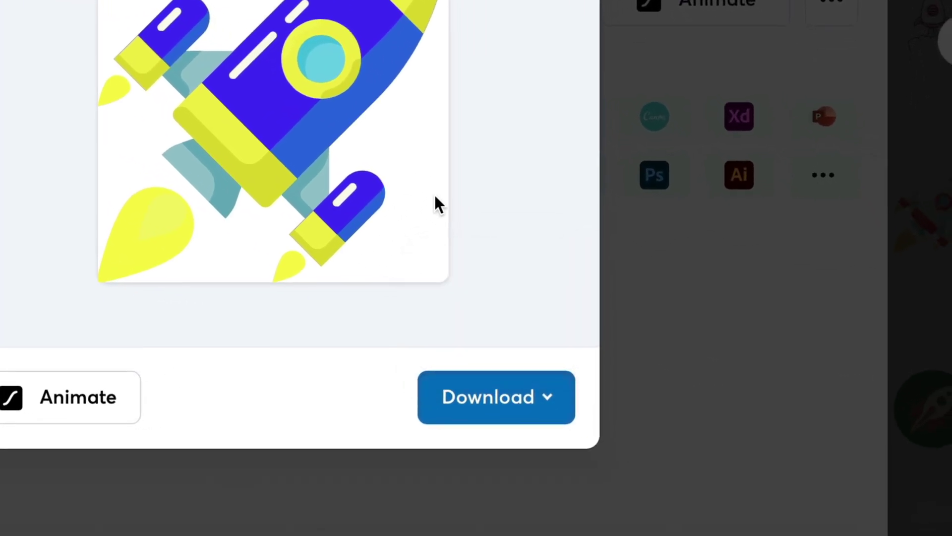
click(456, 392)
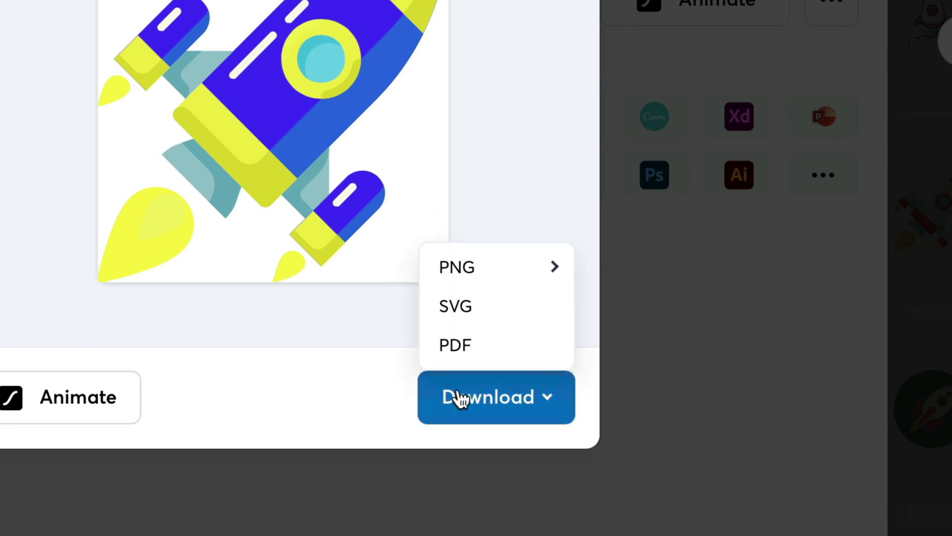
click(460, 397)
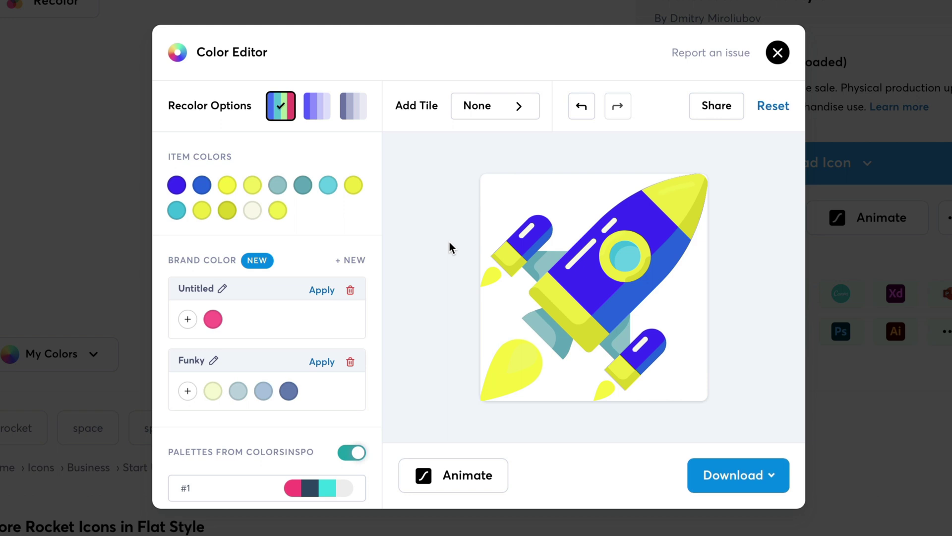
- Put the rocket on a square background tile, then change it to a circle
click(477, 117)
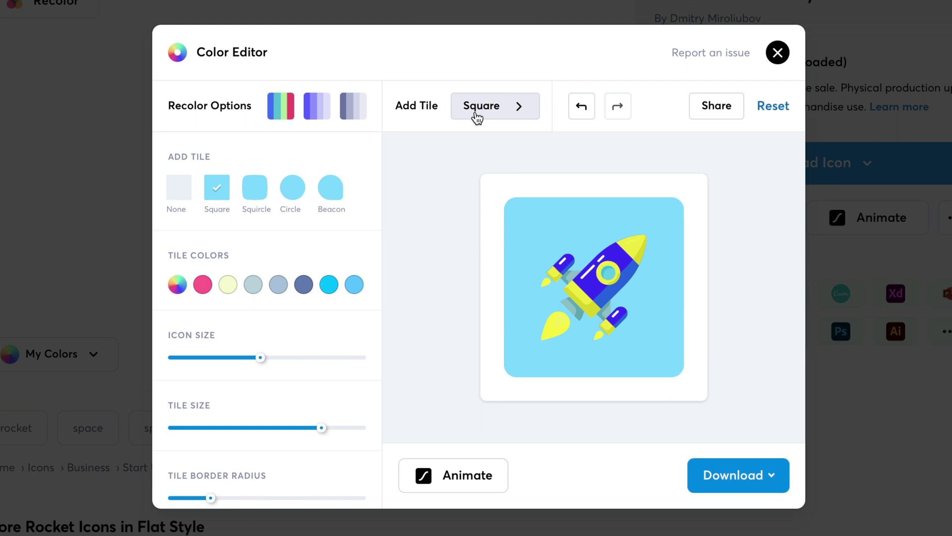
click(297, 192)
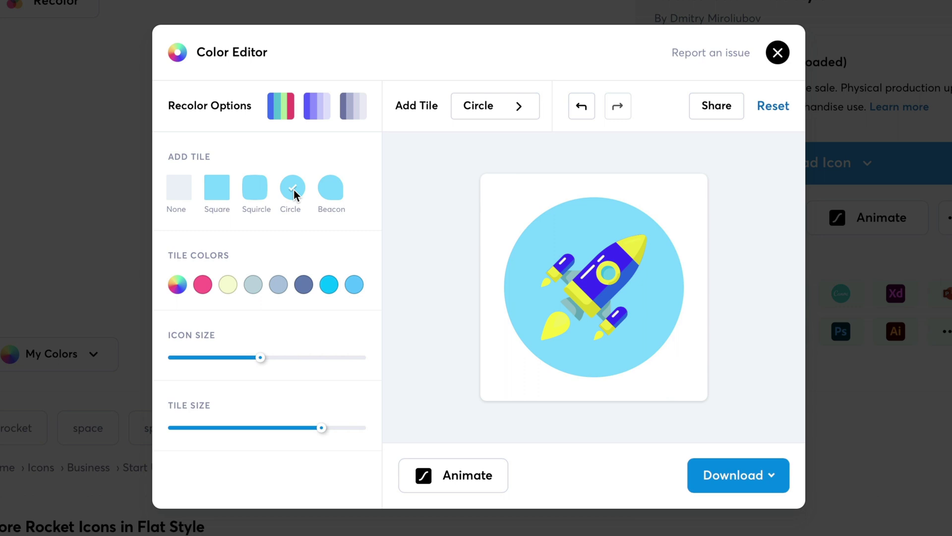
- Adjust hue and saturation in the colour picker until the circle tile reads #C5EFFF
click(177, 285)
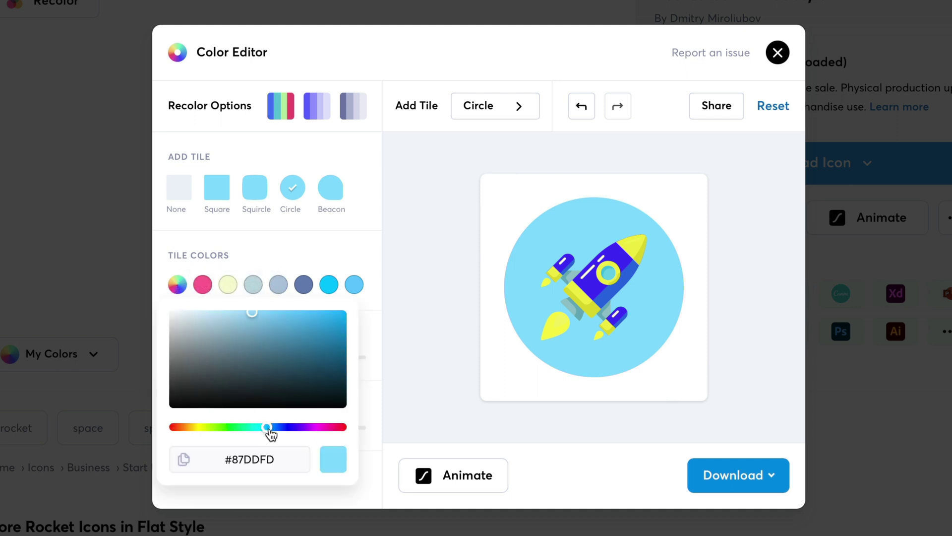
drag(269, 430, 346, 434)
drag(228, 316, 209, 308)
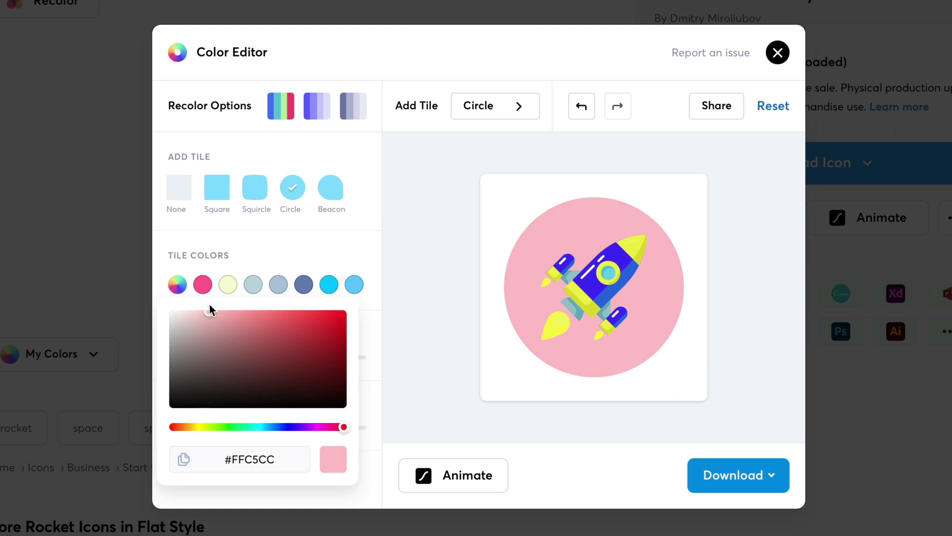
click(285, 428)
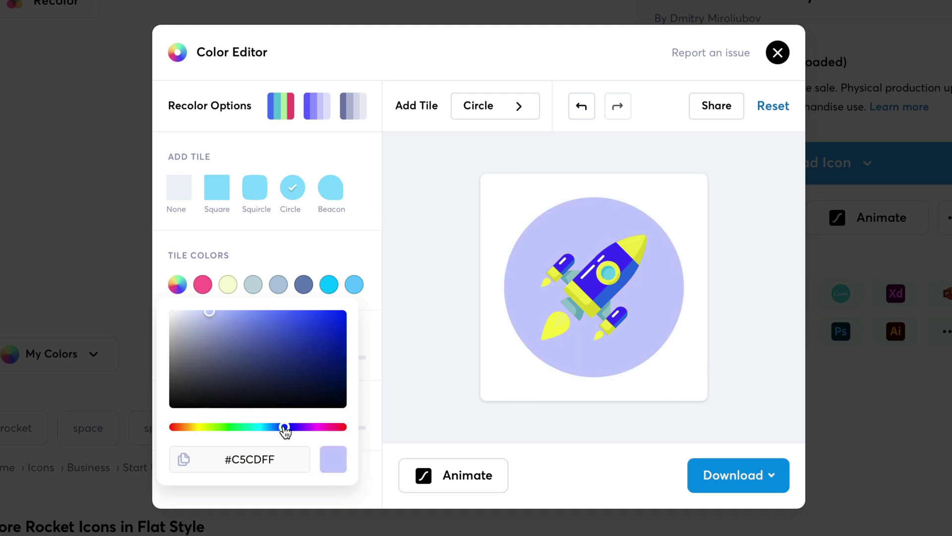
mouse_move(285, 430)
mouse_down()
mouse_move(207, 418)
mouse_move(268, 430)
mouse_up()
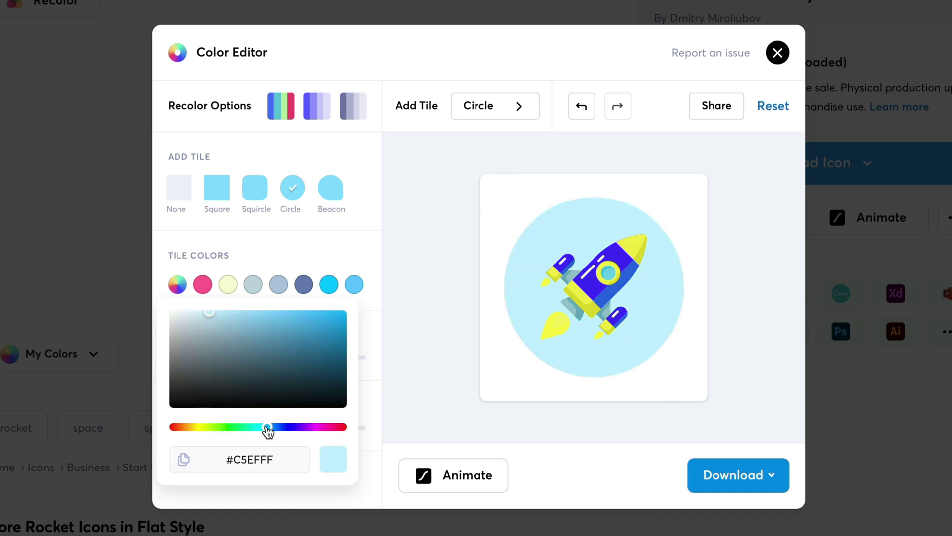
- Enlarge the rocket inside its tile and make the pale blue circle tile slightly bigger
click(404, 375)
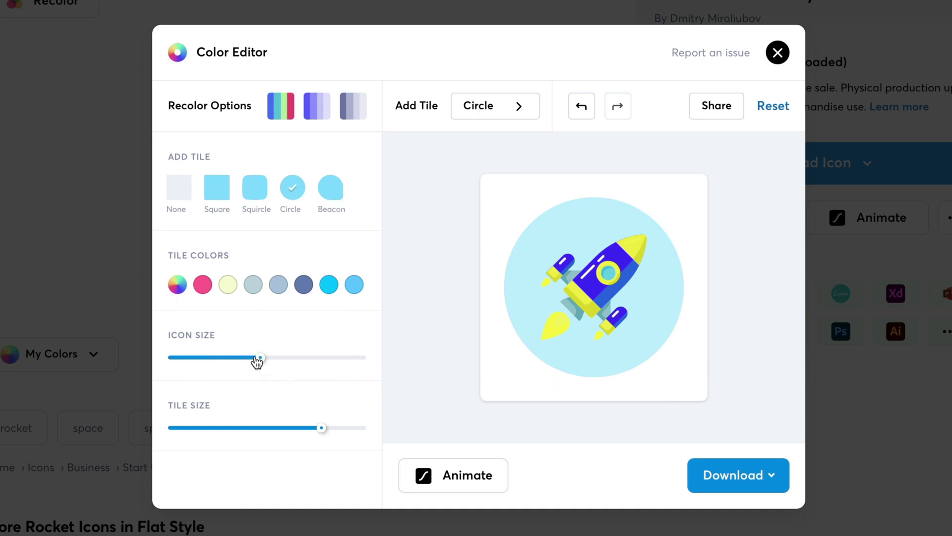
drag(258, 359, 268, 359)
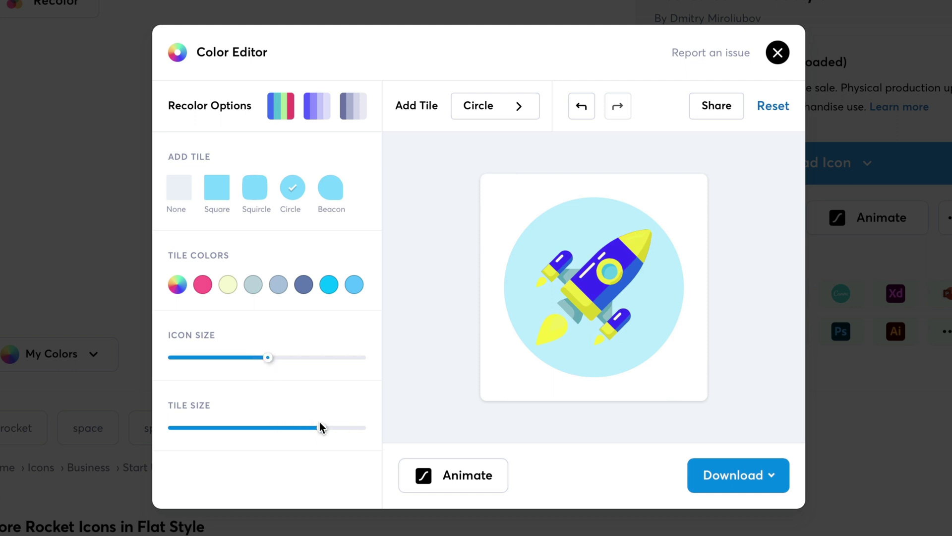
drag(320, 428, 325, 428)
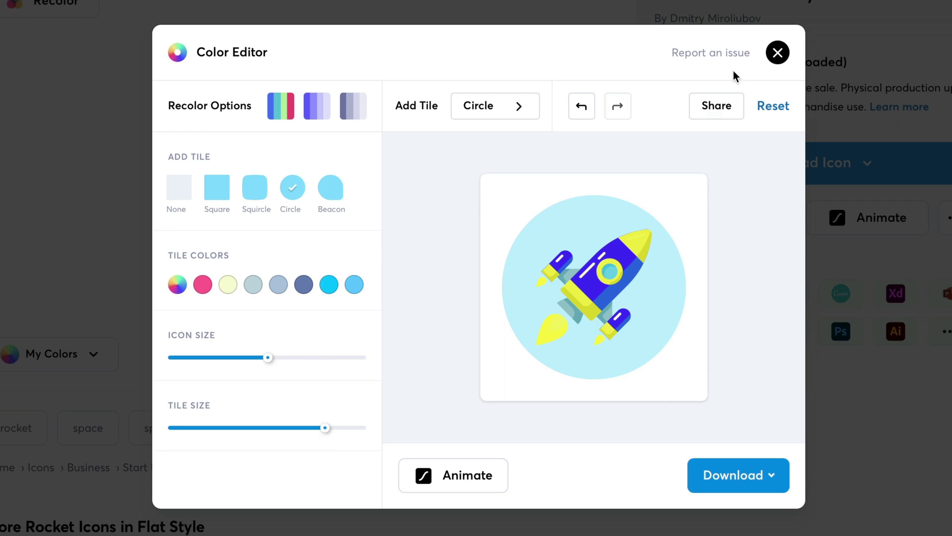
- Try the four-colour brand palette, then the blue brand palette, on the current rocket
click(777, 52)
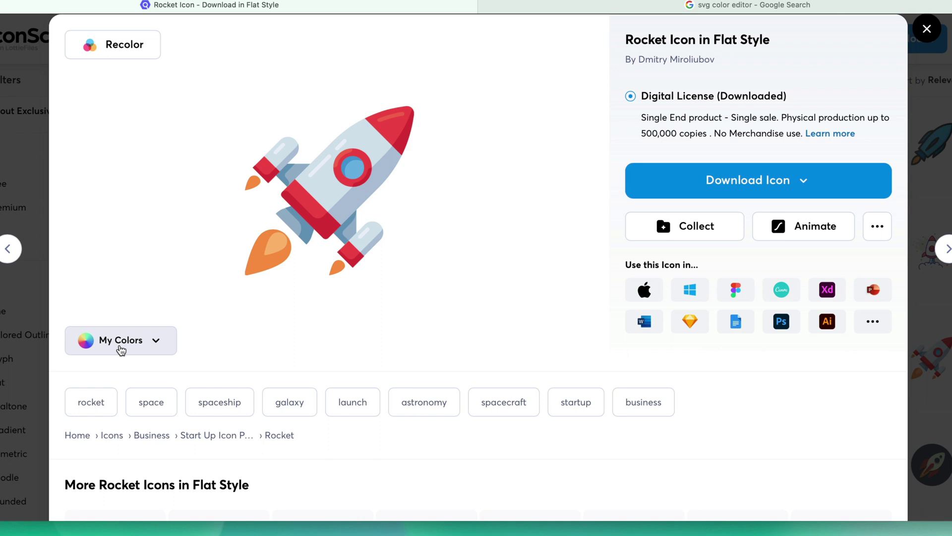
click(121, 349)
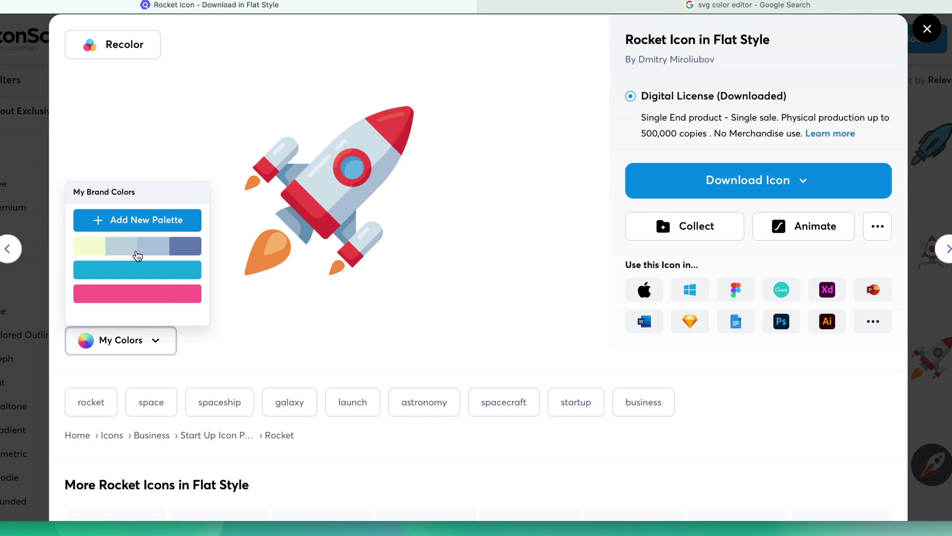
click(137, 256)
click(138, 263)
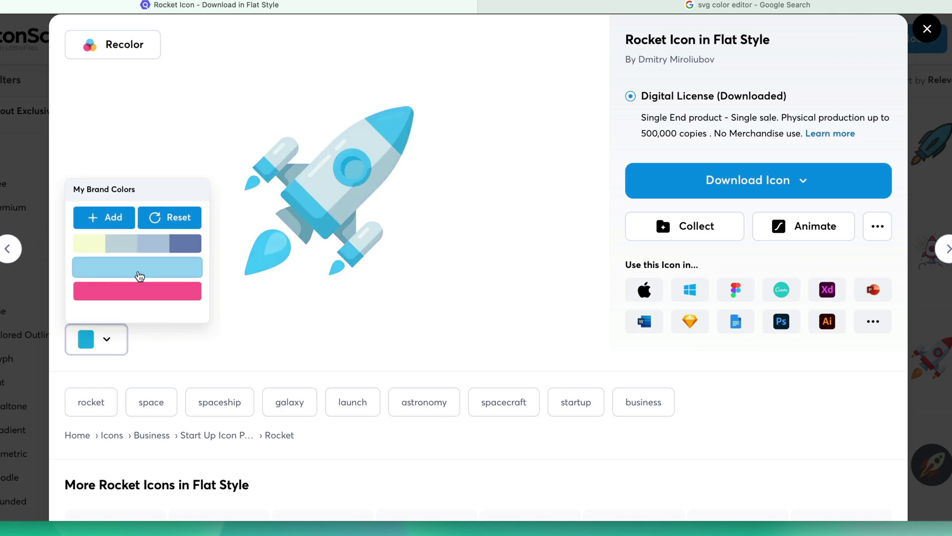
- Open the red rocket from More Icons and recolour it with the pale yellow-blue Funky palette
scroll(314, 283, down, 7)
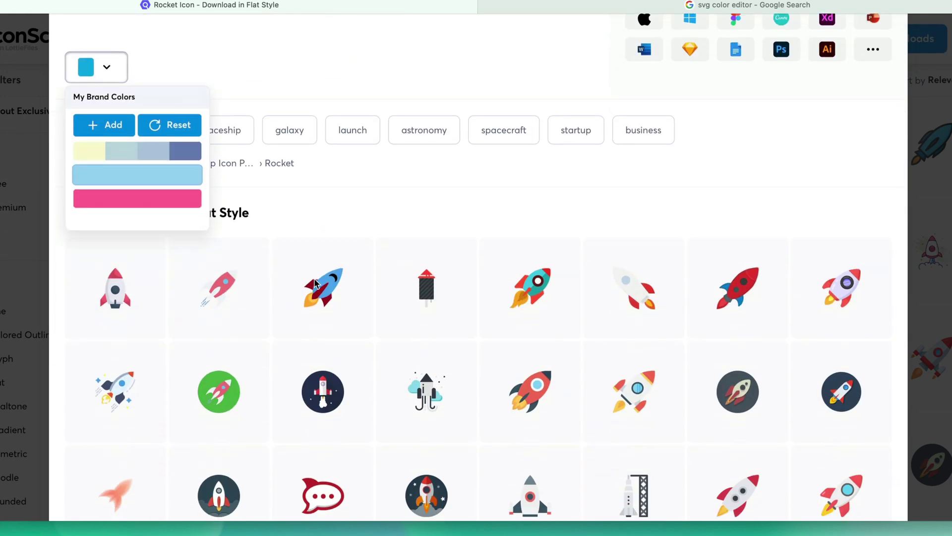
click(531, 320)
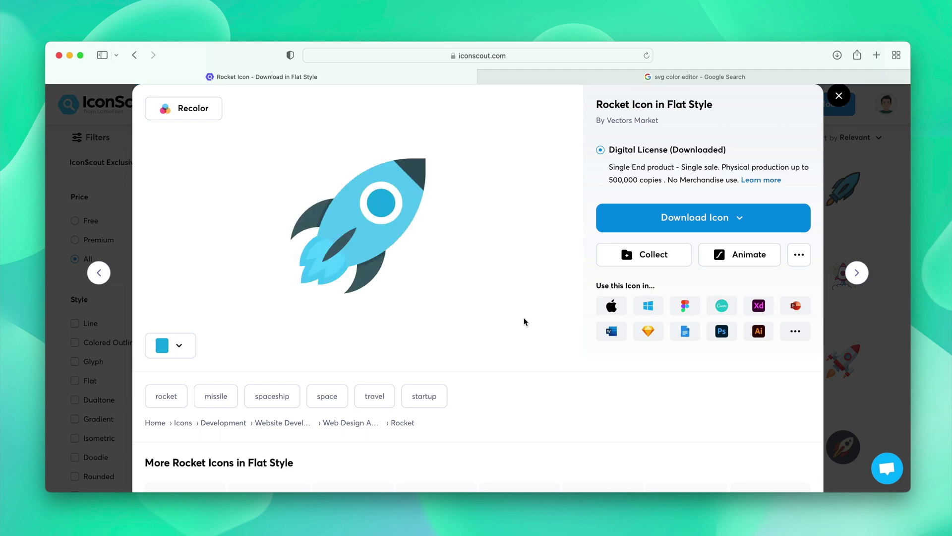
click(189, 349)
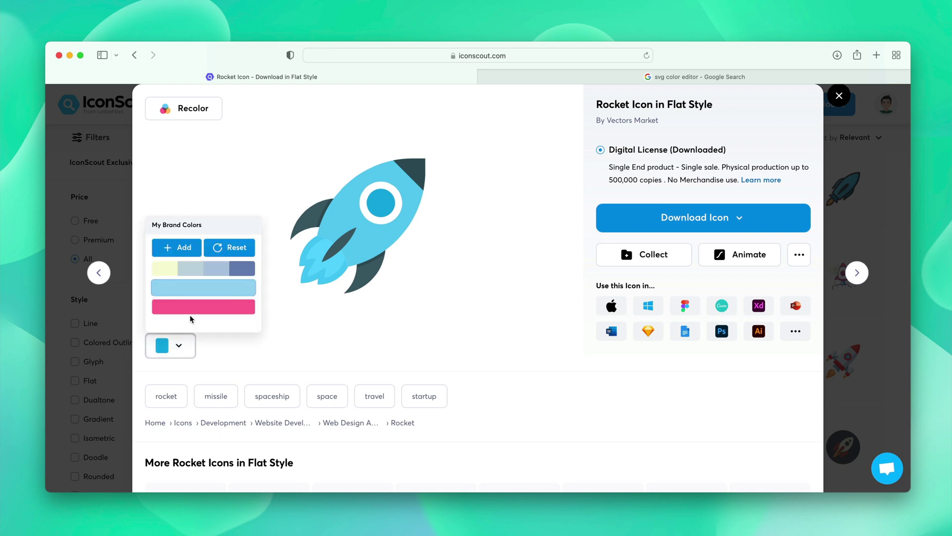
click(183, 276)
scroll(472, 286, down, 1)
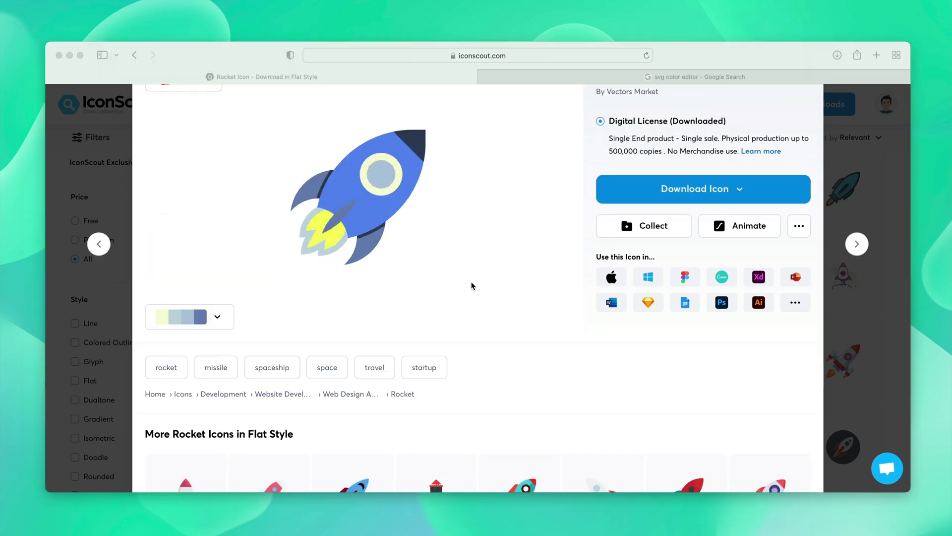
- Generate Lottie animations from the recoloured rocket, check the download formats, then close the preview
click(732, 235)
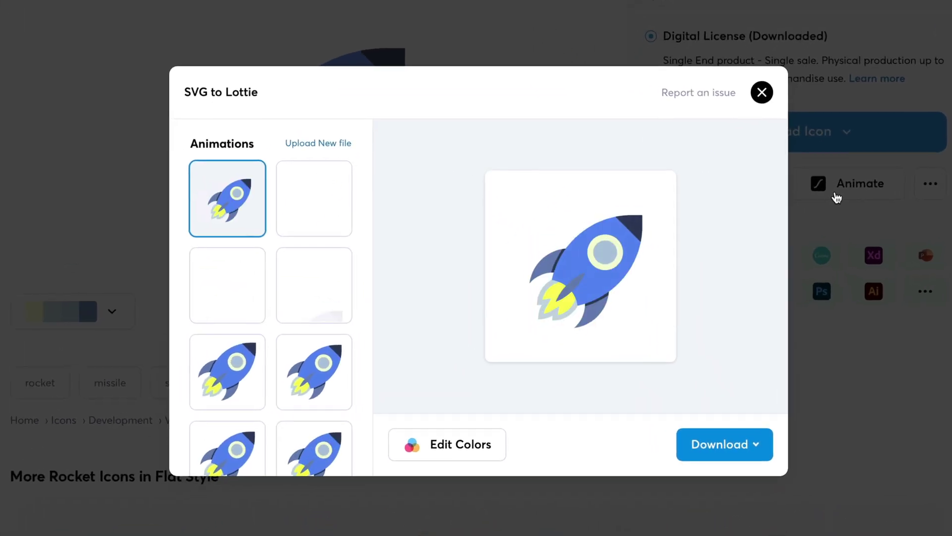
click(629, 419)
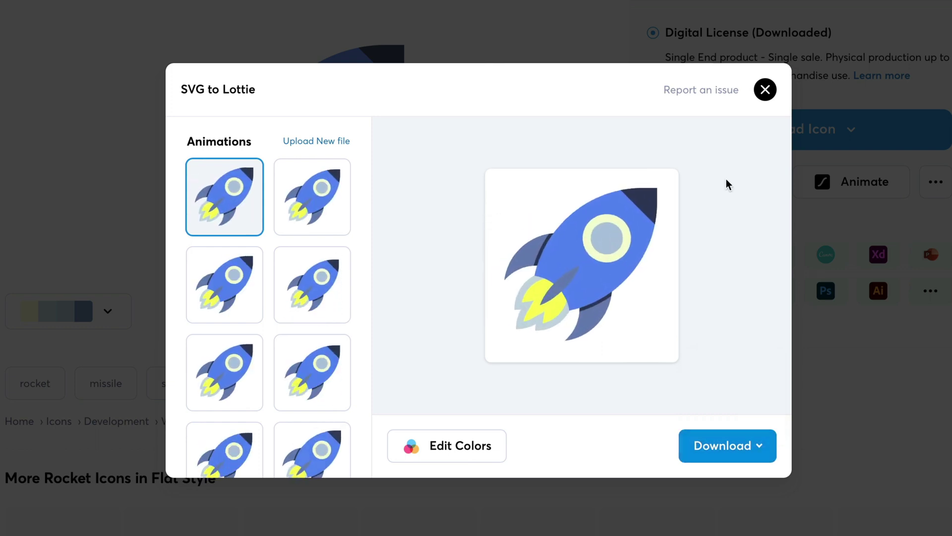
click(764, 90)
scroll(941, 95, up, 1)
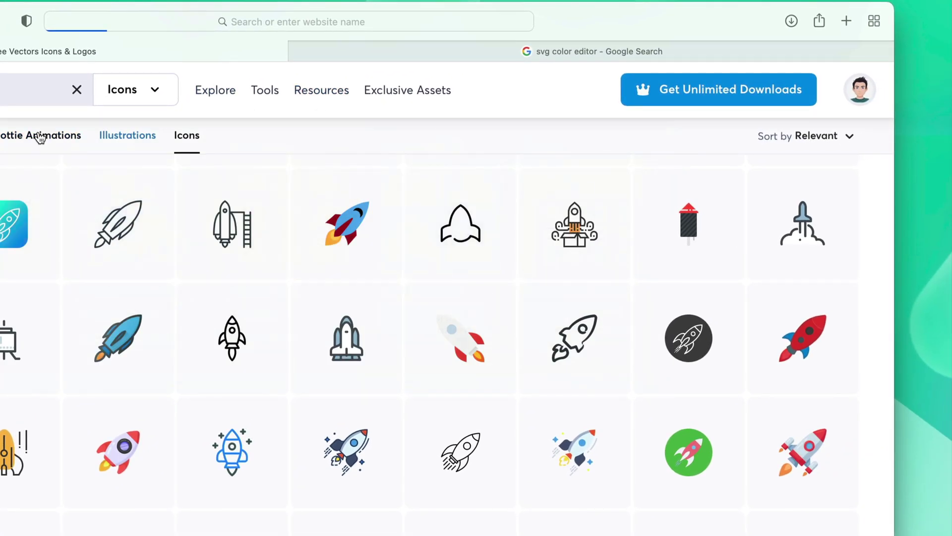
- Switch the rocket results to Lottie Animations and browse down to Flying rocket
click(40, 137)
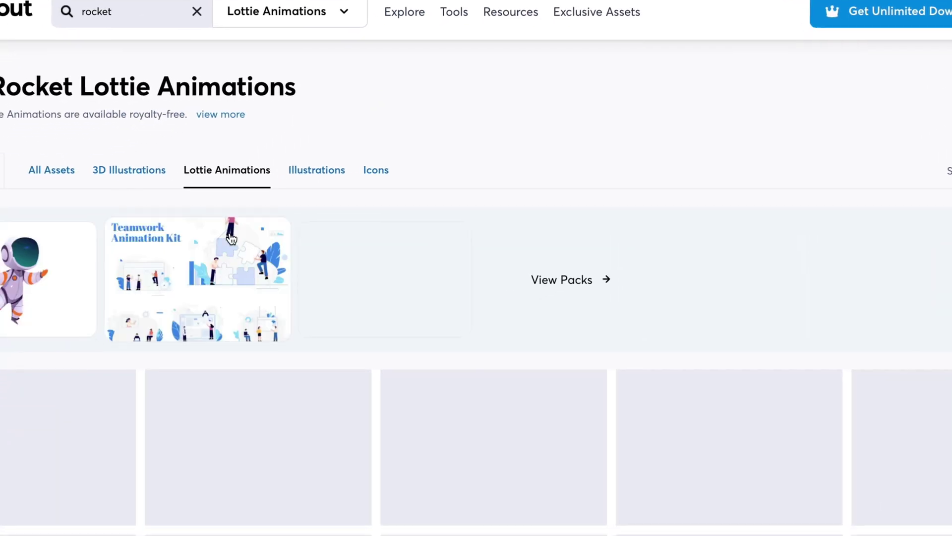
scroll(207, 243, down, 3)
scroll(232, 239, down, 2)
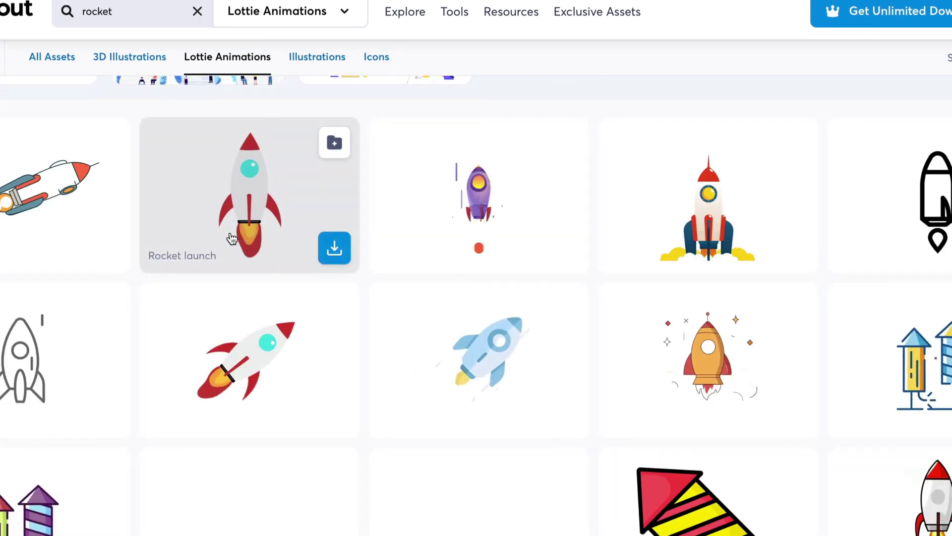
scroll(232, 239, down, 1)
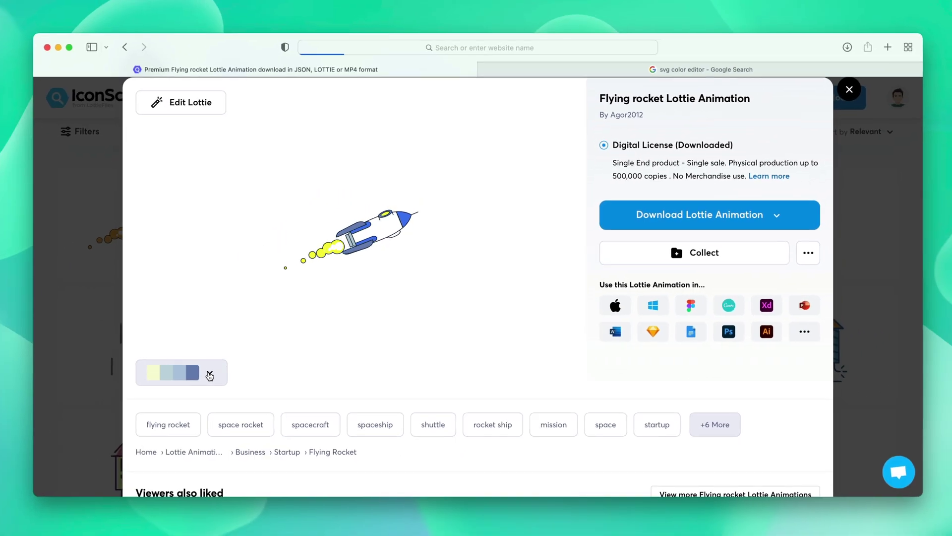
- Recolour the Flying rocket animation with the blue brand palette, then the pink one
click(113, 390)
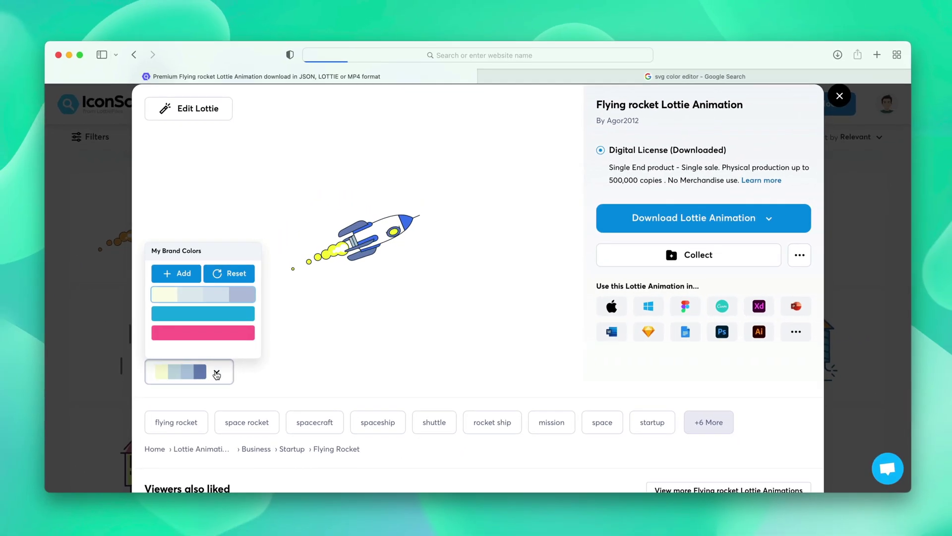
click(212, 319)
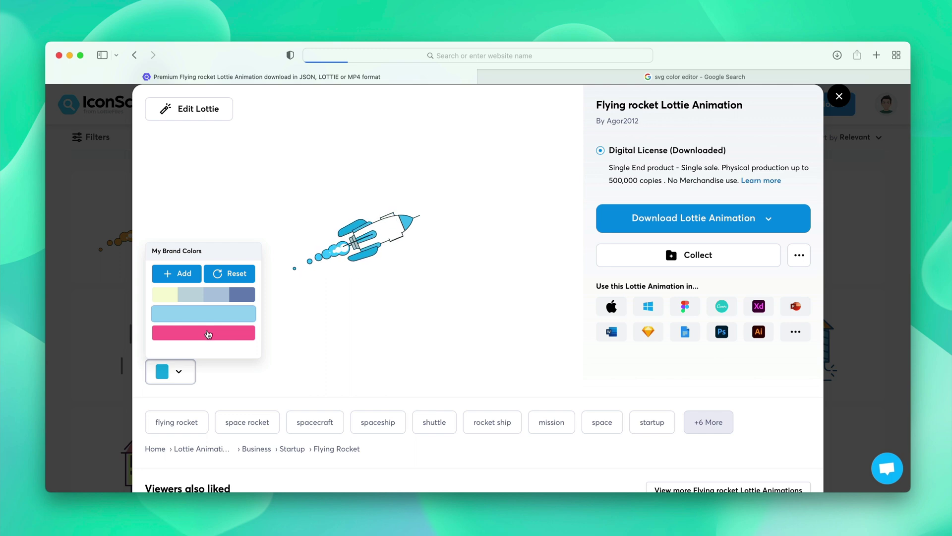
click(208, 334)
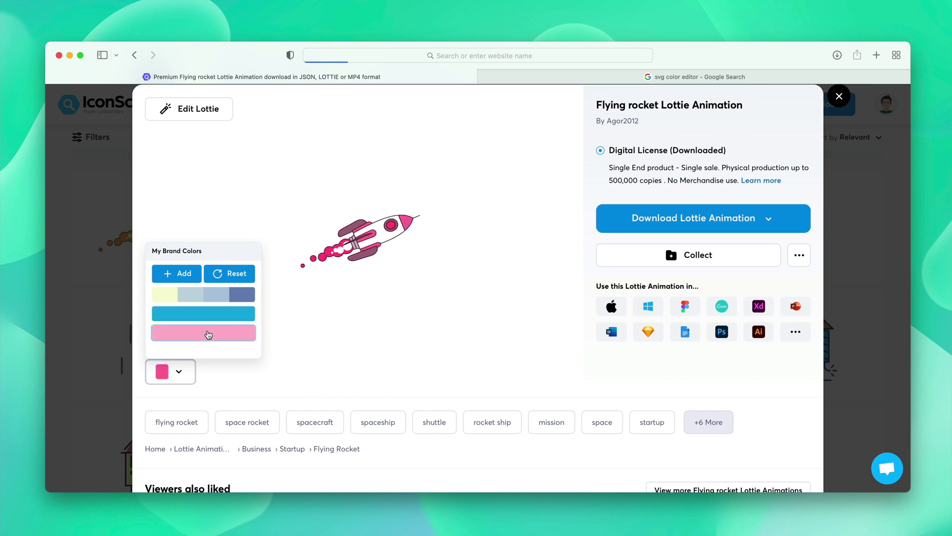
mouse_move(333, 290)
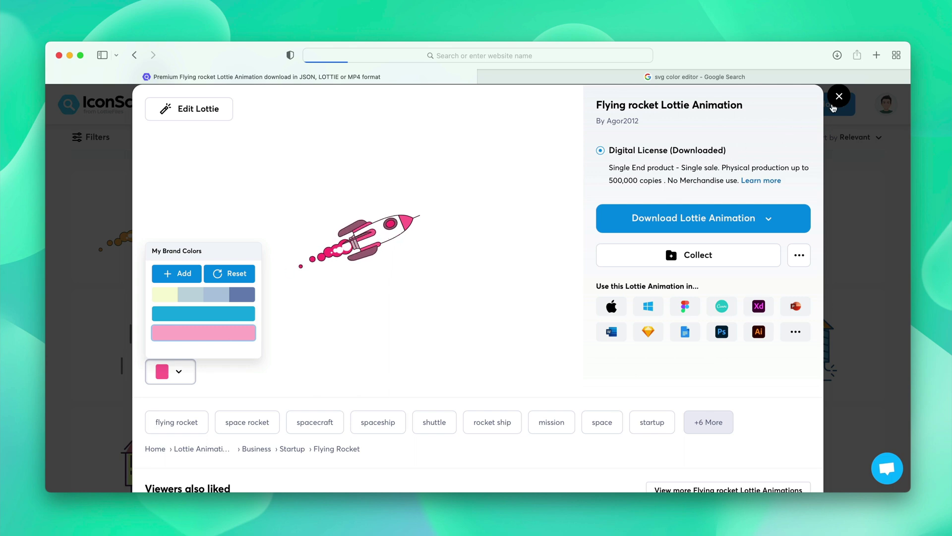
- Open Tools > Color Editor and drop boy-giving-food-to-rabbit.svg from Finder into it
click(838, 98)
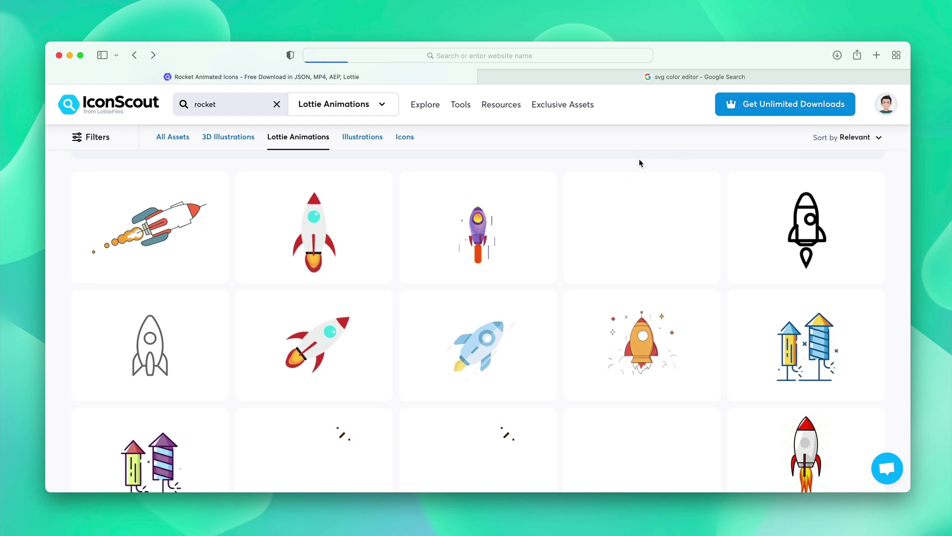
mouse_move(463, 112)
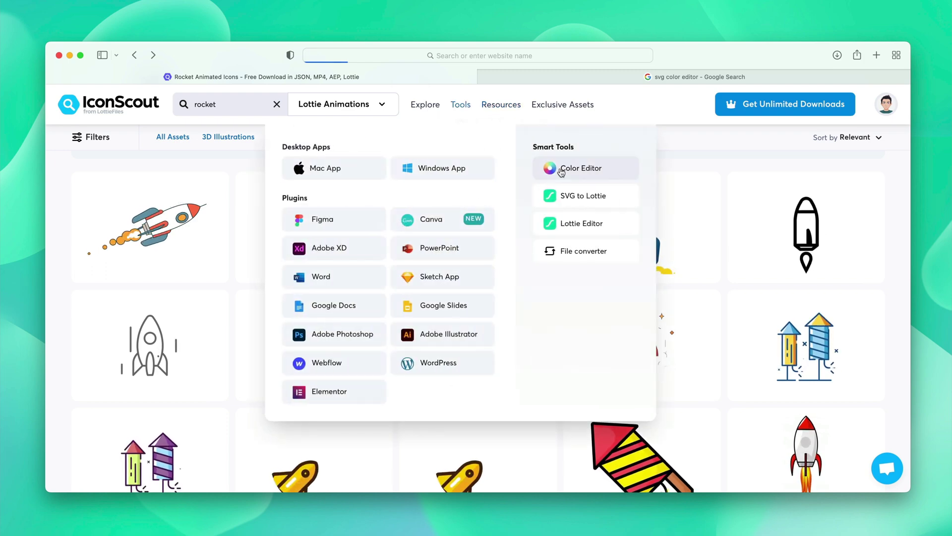
click(561, 170)
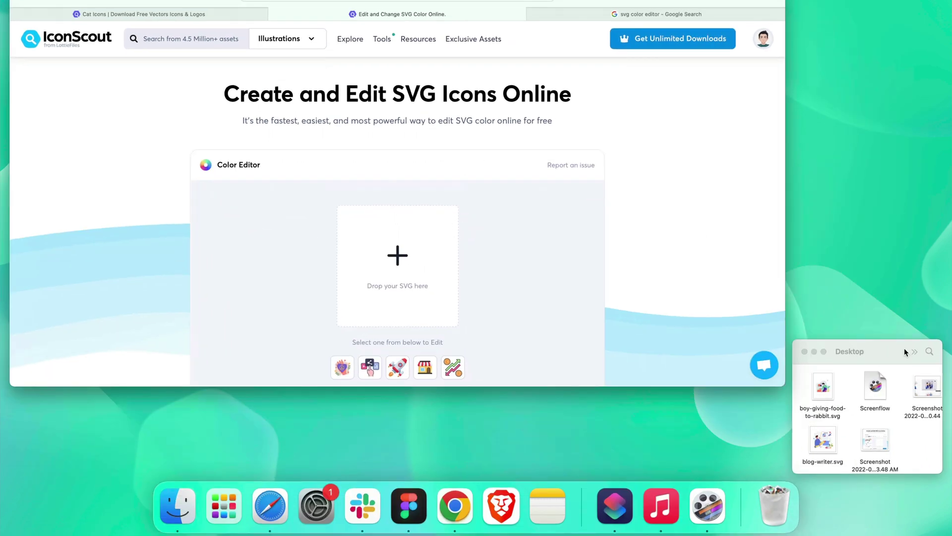
drag(904, 351, 741, 200)
drag(660, 236, 416, 264)
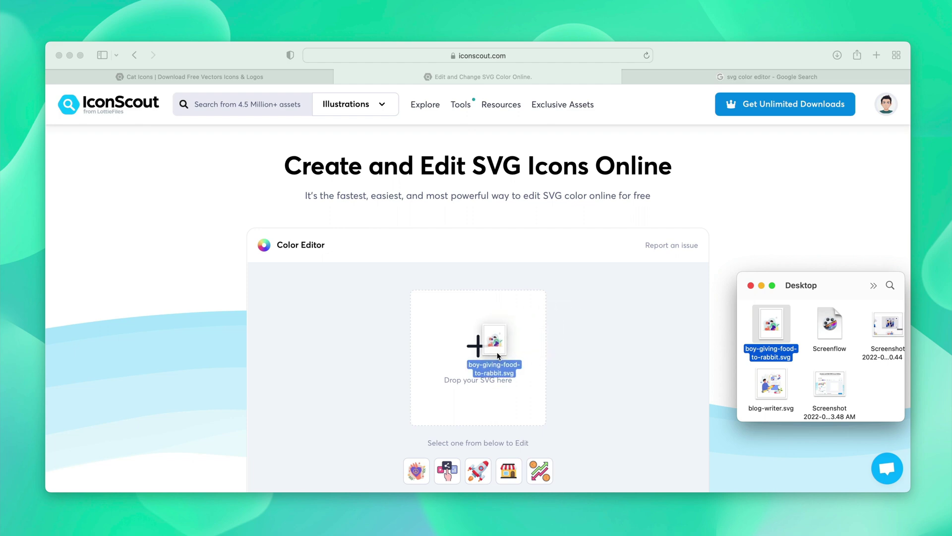
drag(497, 354, 498, 355)
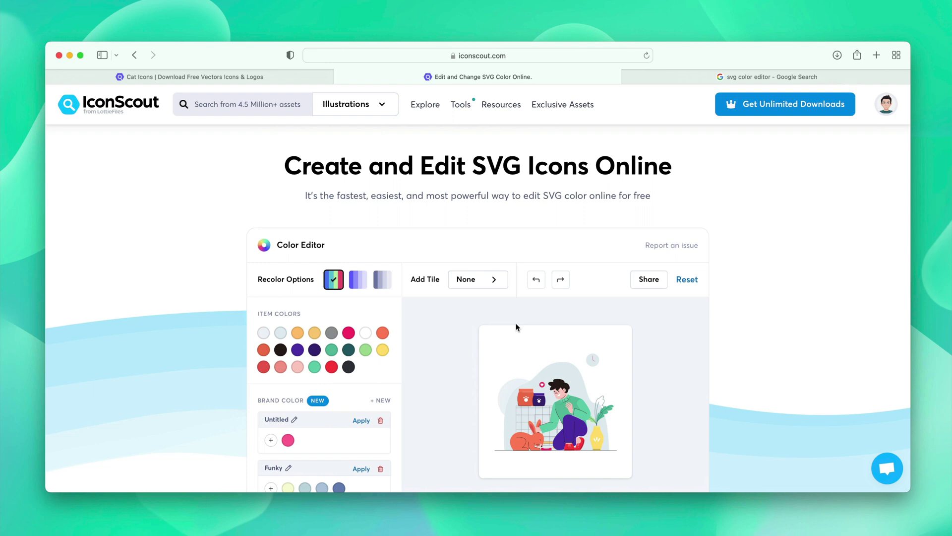
- Apply the Funky palette, then the pink Untitled palette, to the rabbit illustration
scroll(516, 327, down, 5)
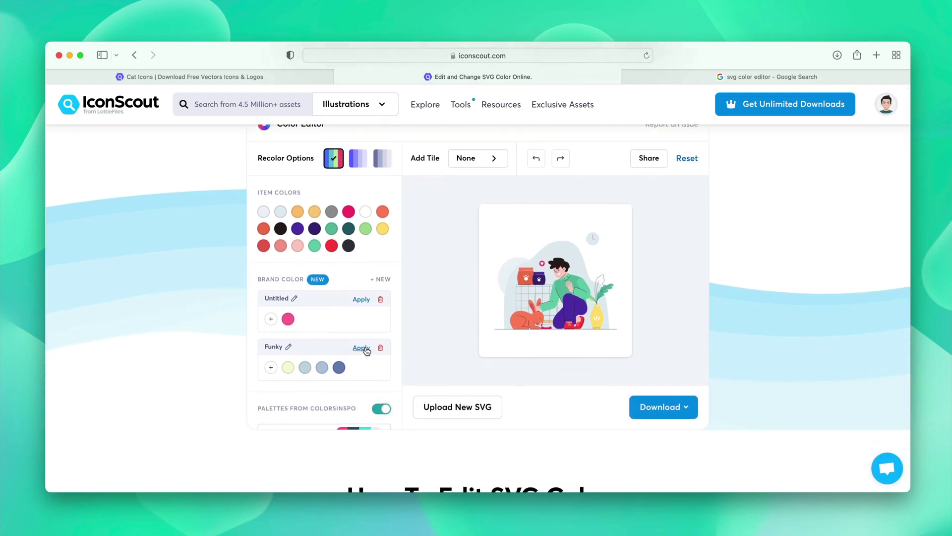
click(361, 348)
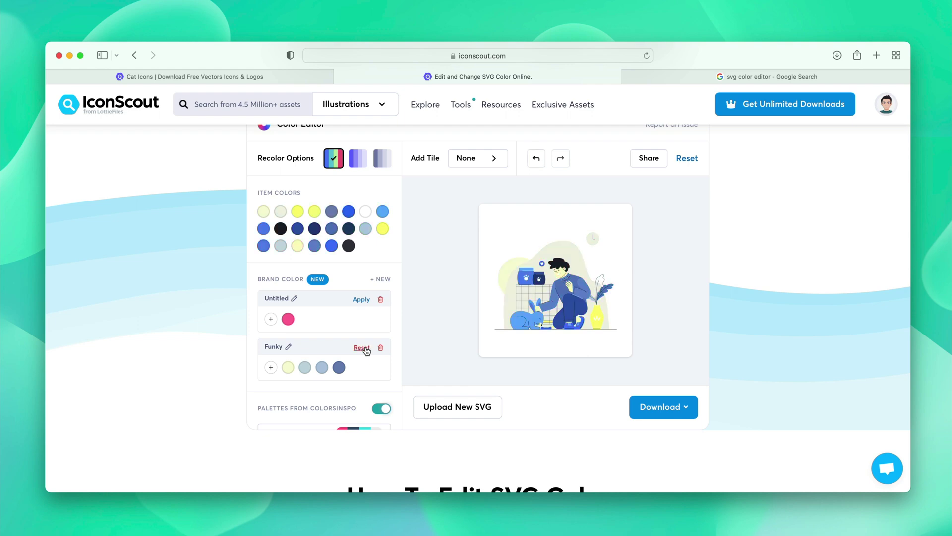
click(361, 300)
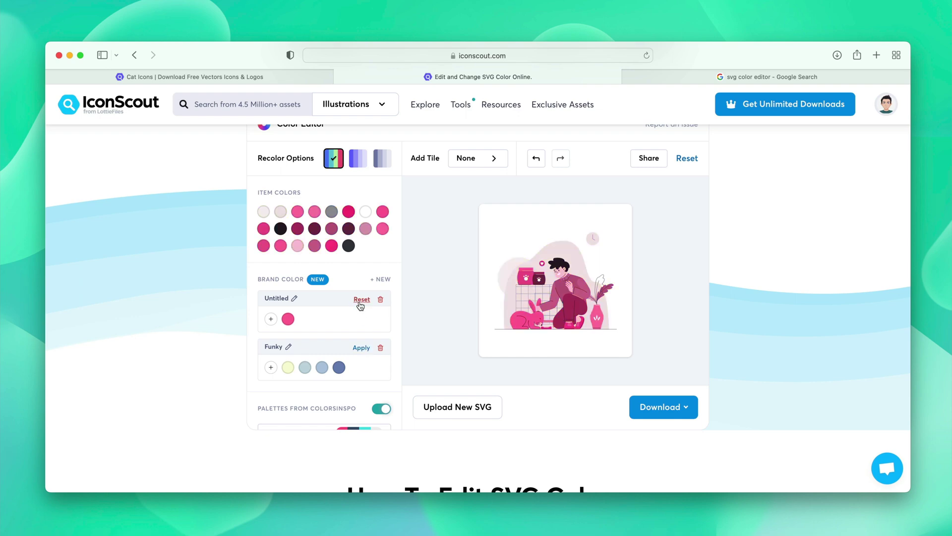
- Create a new brand palette with a single cyan colour and apply it to the illustration
click(379, 280)
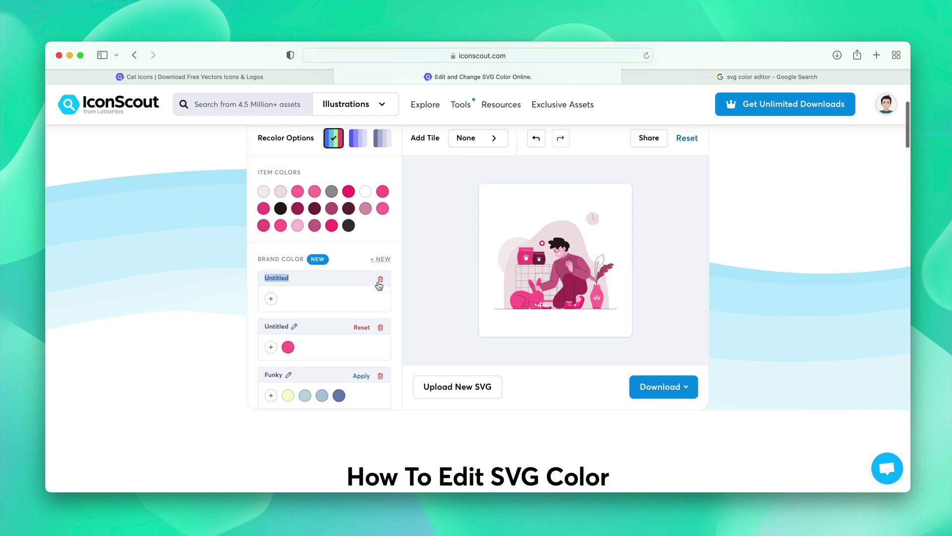
click(271, 299)
click(326, 342)
drag(328, 342, 367, 322)
click(319, 459)
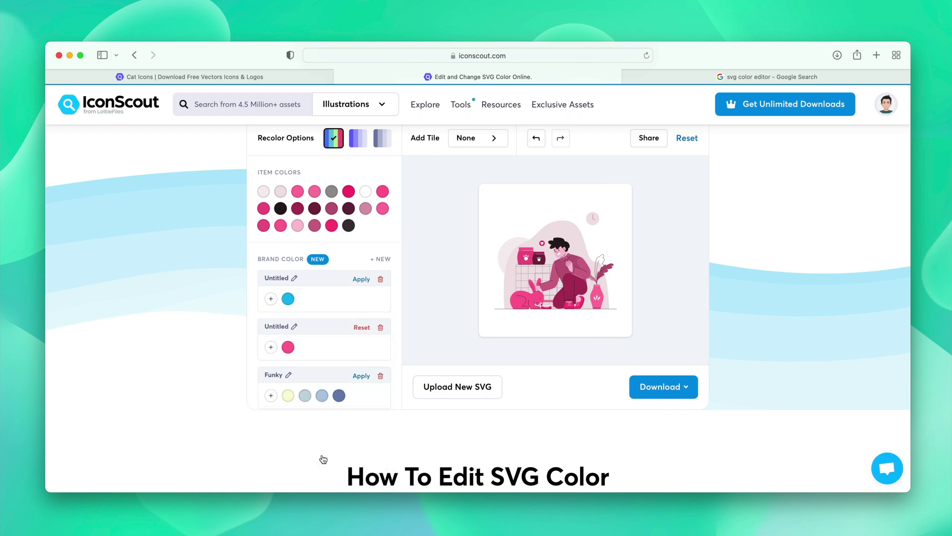
click(361, 280)
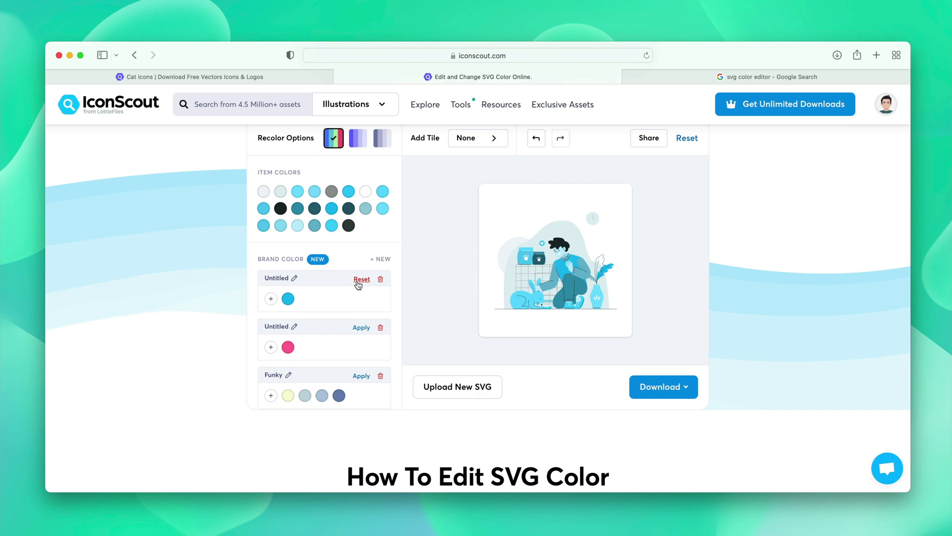
- Recolour the illustration as monochrome, shifting the hue from cyan to violet
scroll(756, 170, up, 2)
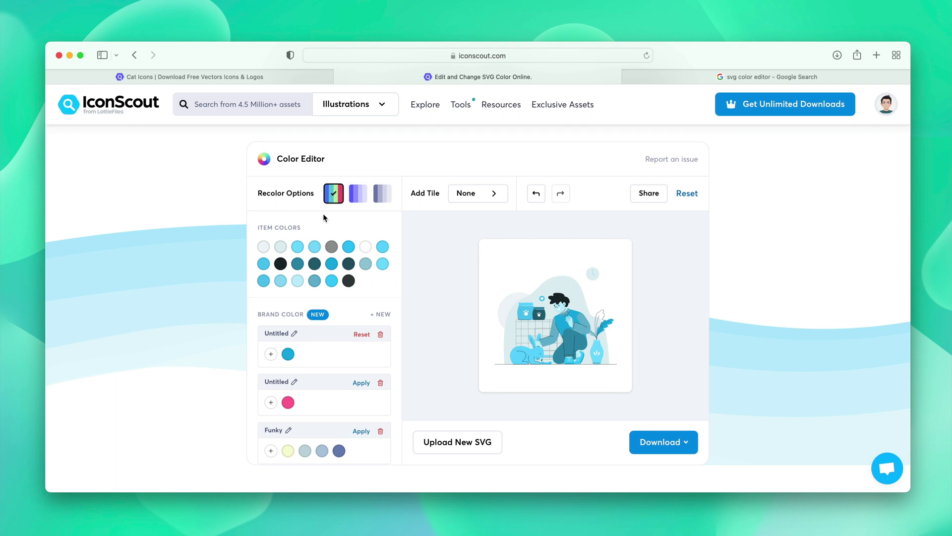
click(360, 199)
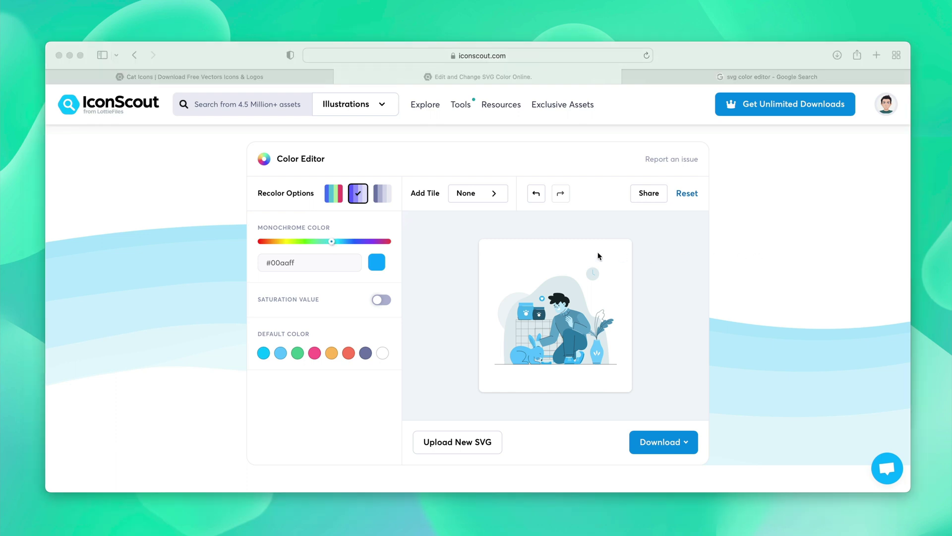
click(332, 242)
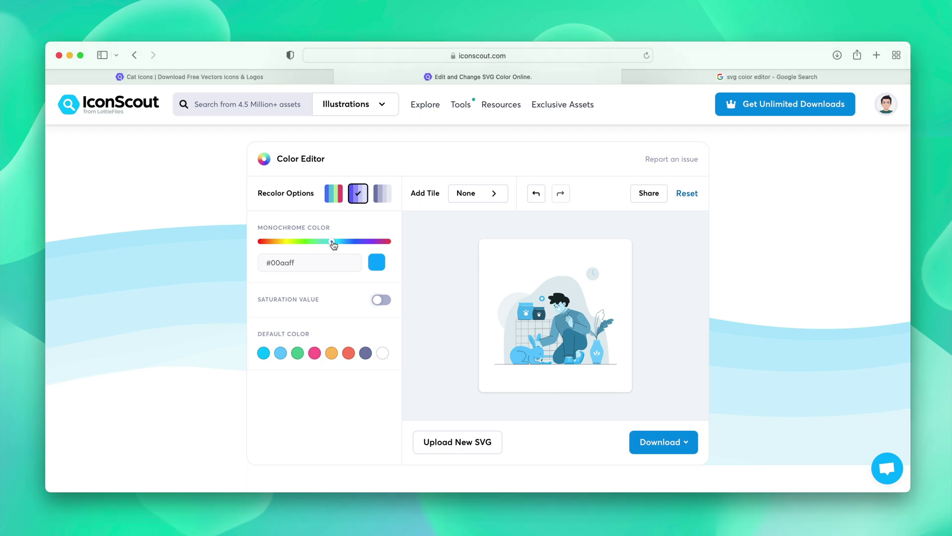
drag(333, 242, 352, 241)
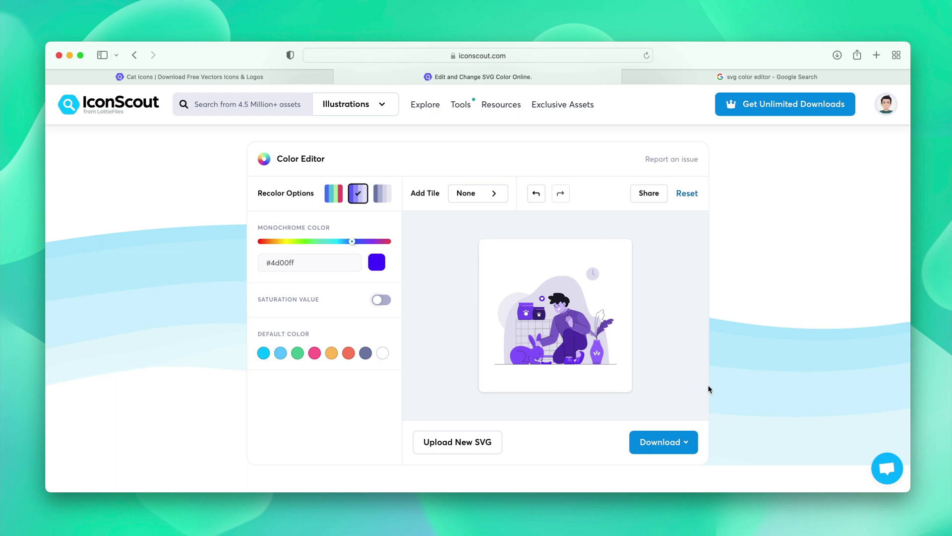
- Convert the illustration to gray tone with the tone value at its minimum
click(383, 197)
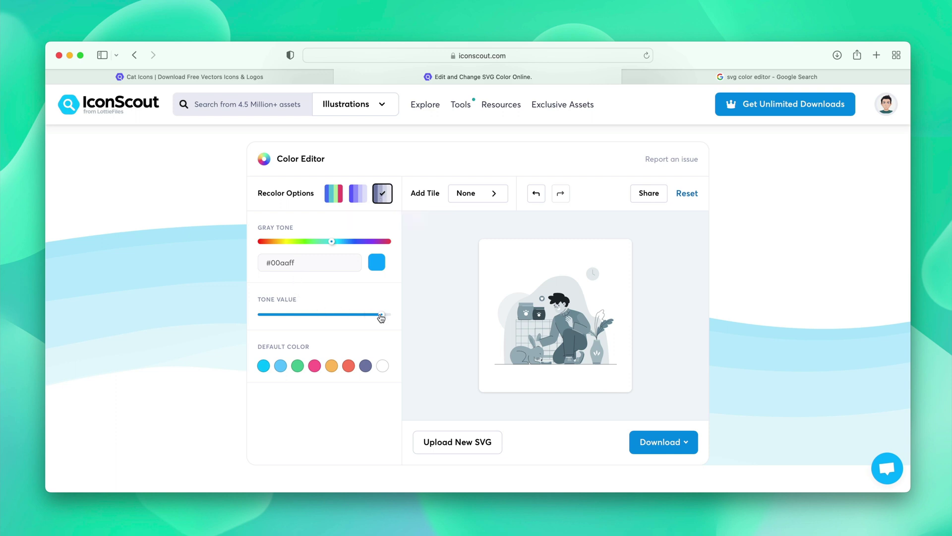
drag(382, 318, 287, 318)
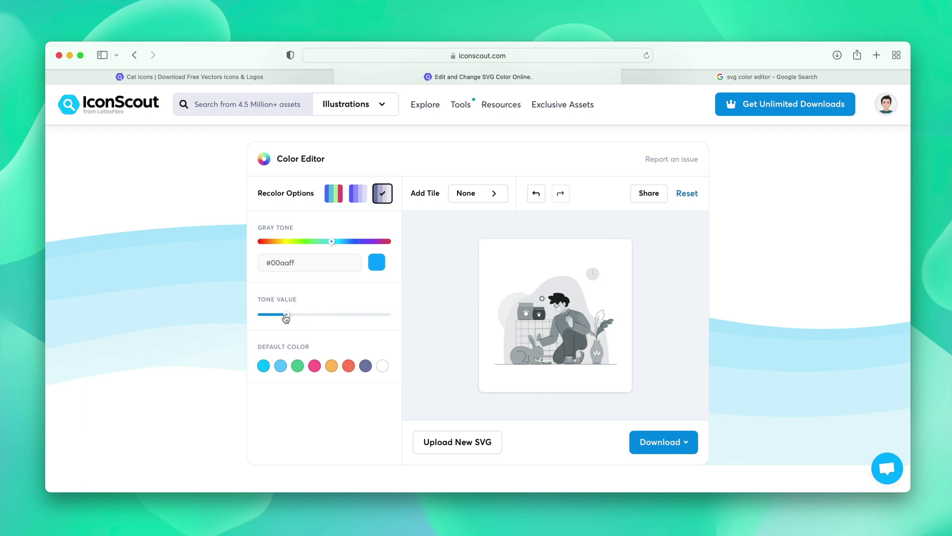
click(260, 316)
- Reset the illustration to its original colours and apply the Funky brand palette
click(688, 194)
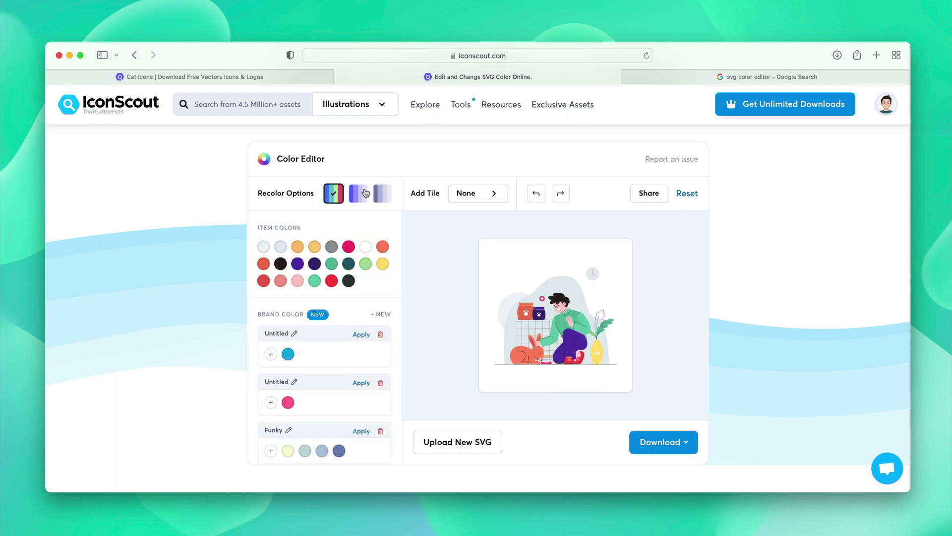
scroll(334, 297, down, 1)
scroll(332, 294, down, 1)
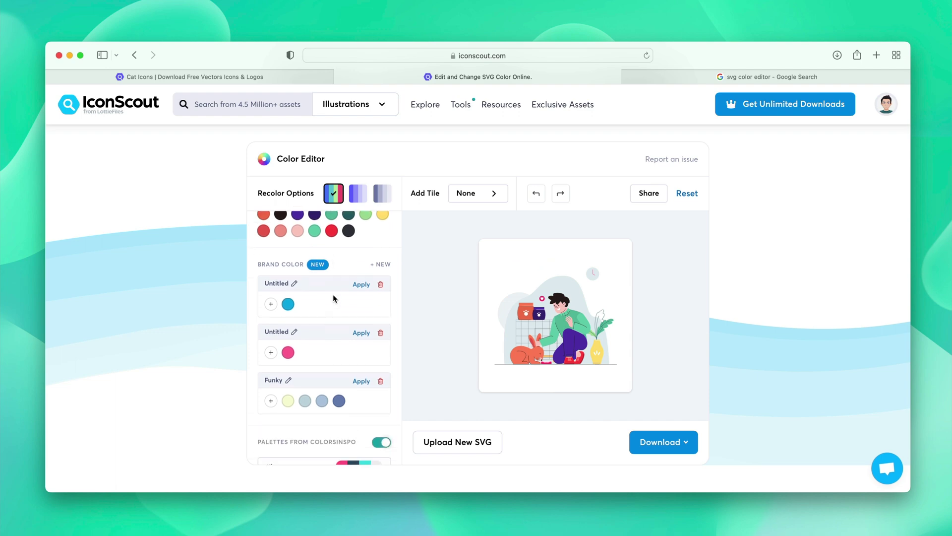
click(362, 369)
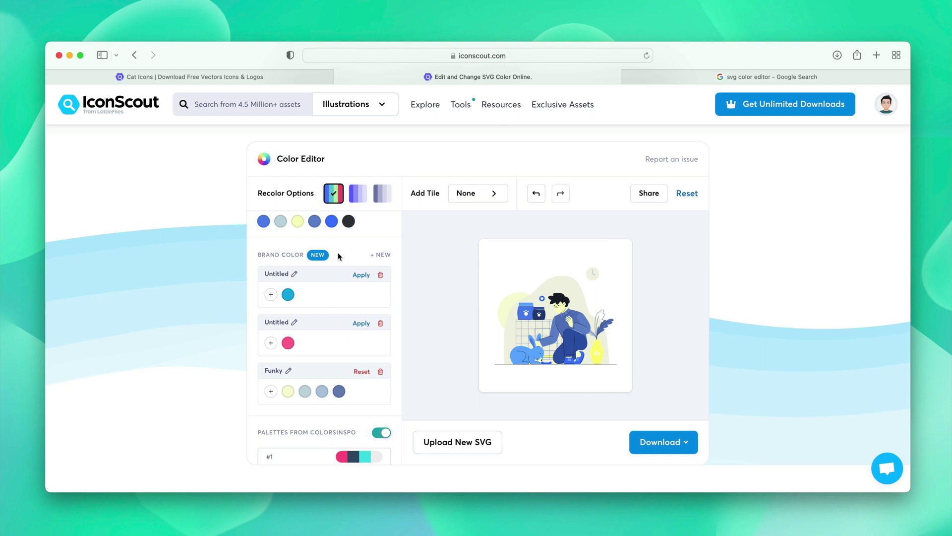
- Change the pale yellow item colour to grey #C7C7C7
scroll(340, 257, up, 1)
click(297, 264)
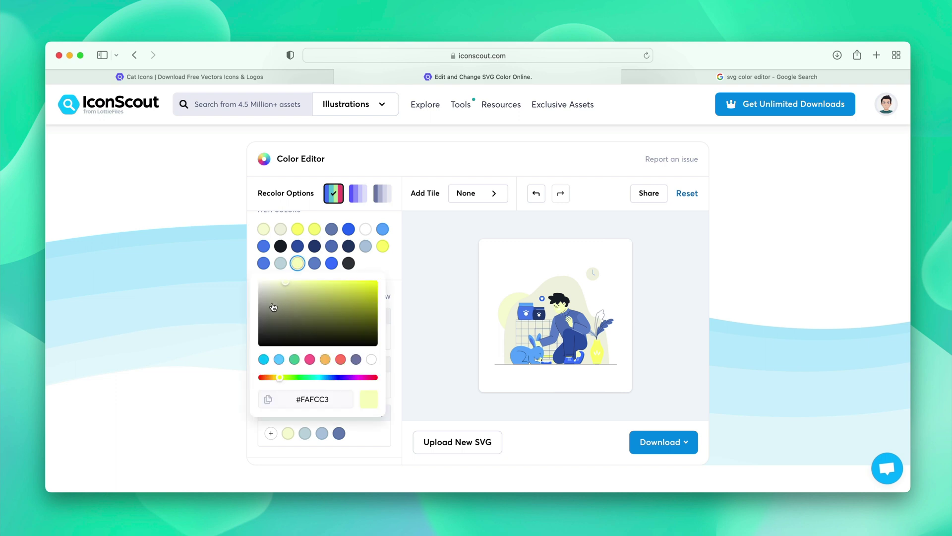
drag(273, 307, 257, 293)
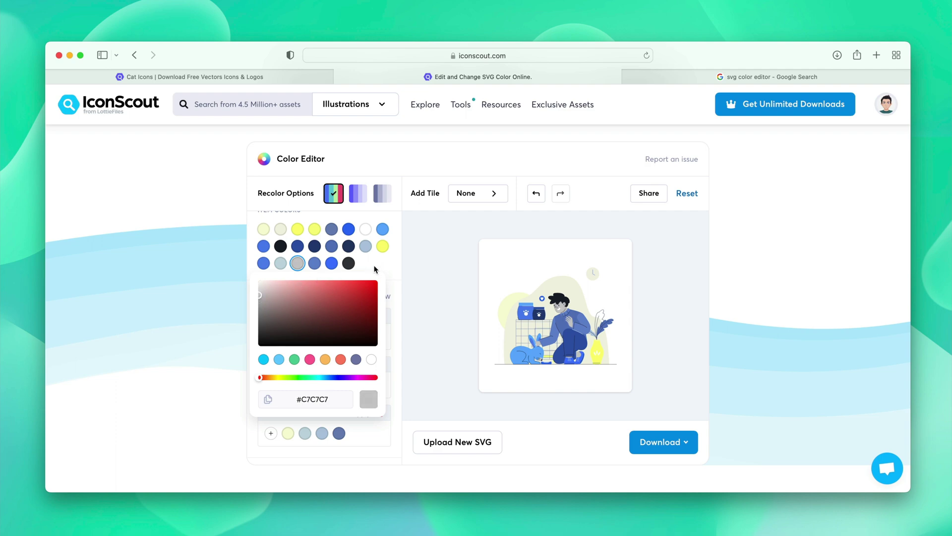
- Undo and redo the grey colour change, then copy the illustration's share link
click(782, 187)
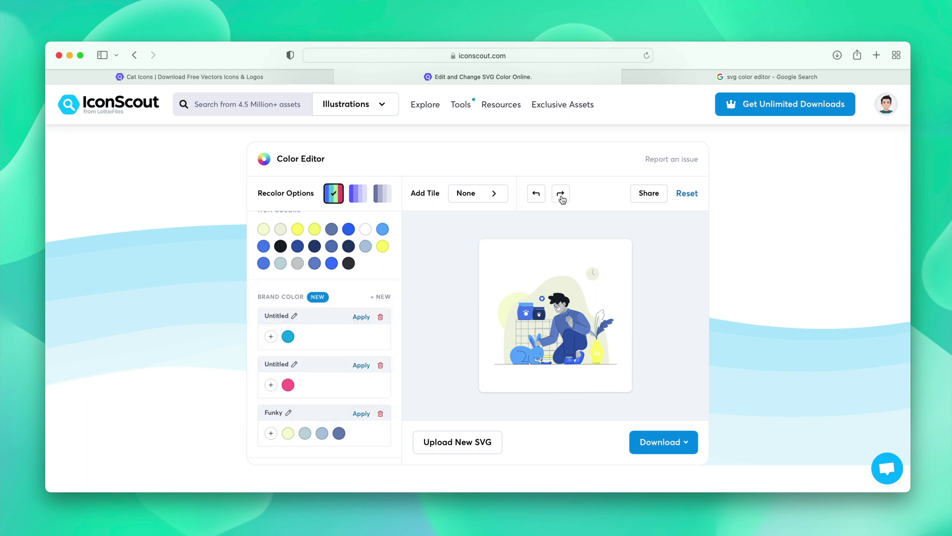
click(535, 198)
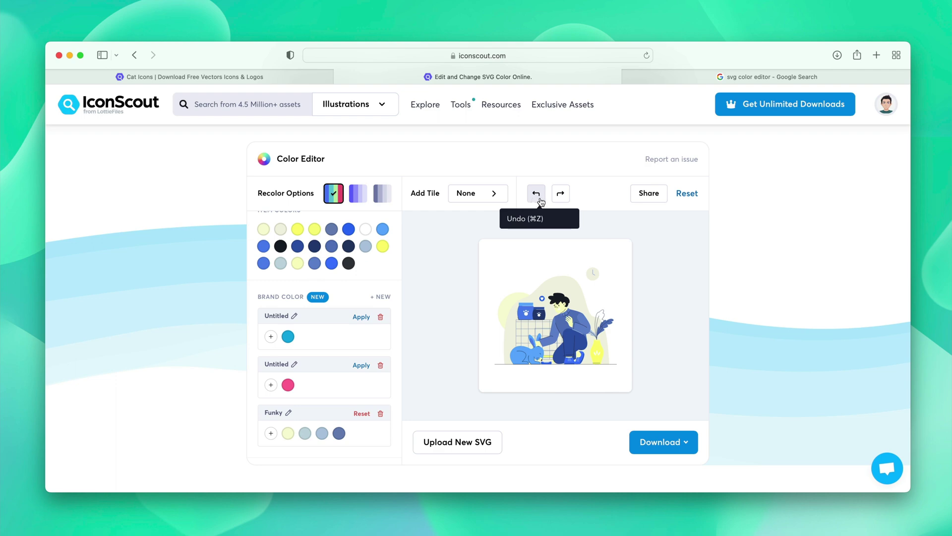
click(564, 199)
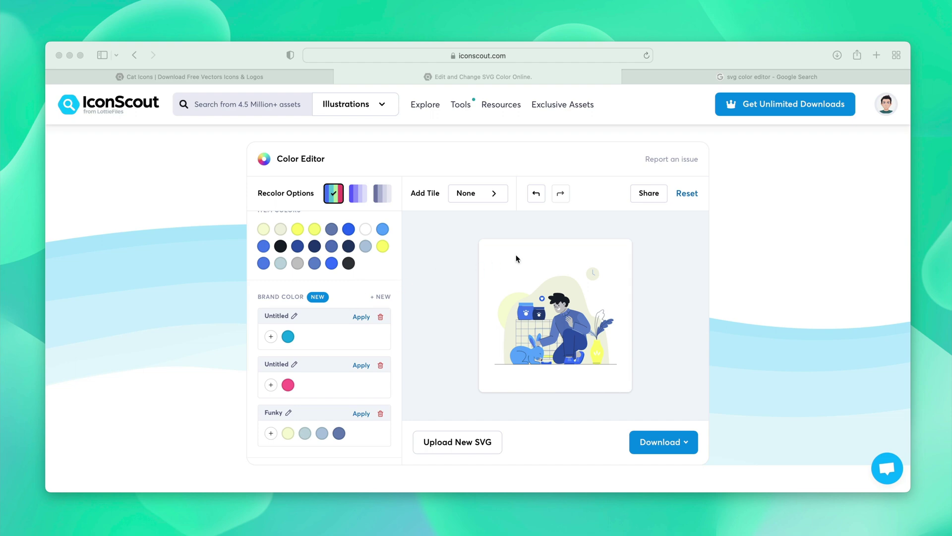
click(652, 195)
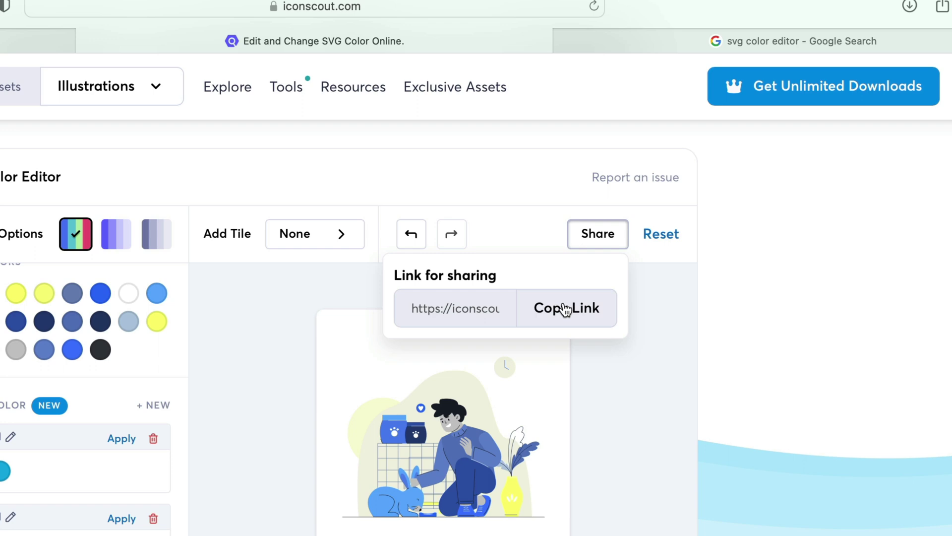
click(629, 238)
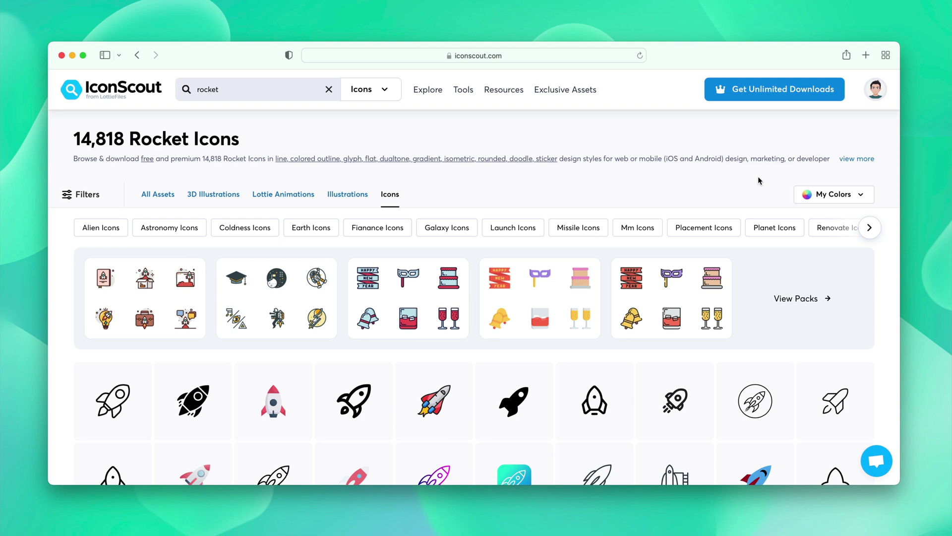
- Recolour the rocket icons with the blue/pink, cyan/blue/green, then dark red My Colors palettes
click(834, 194)
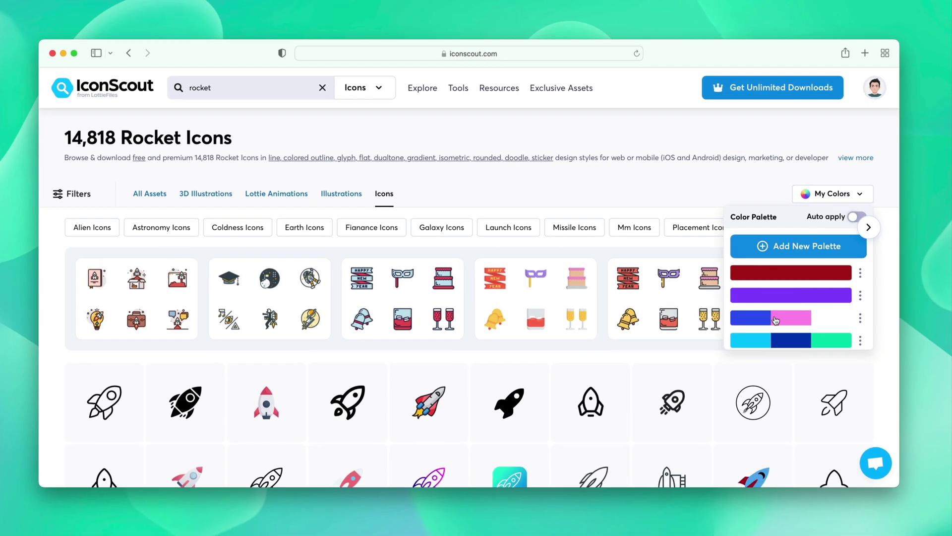
click(595, 392)
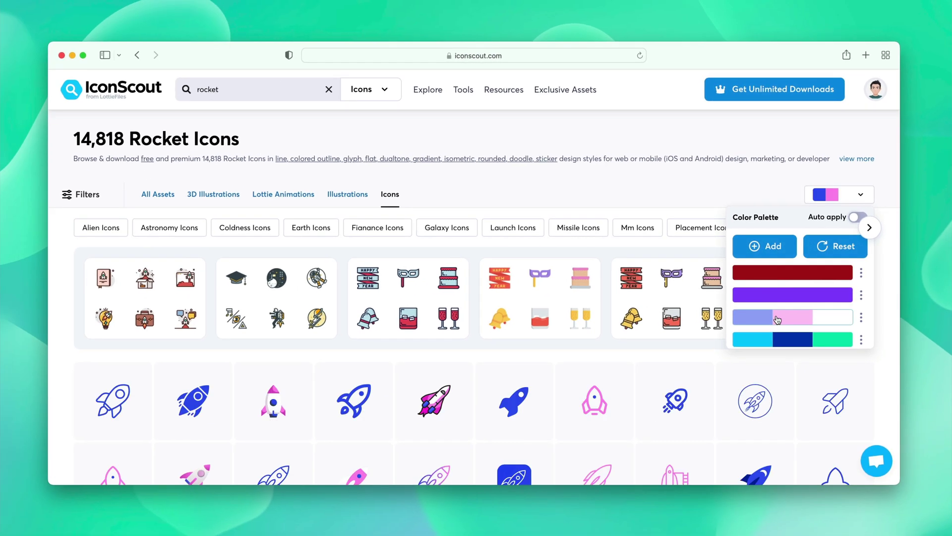
scroll(608, 344, down, 5)
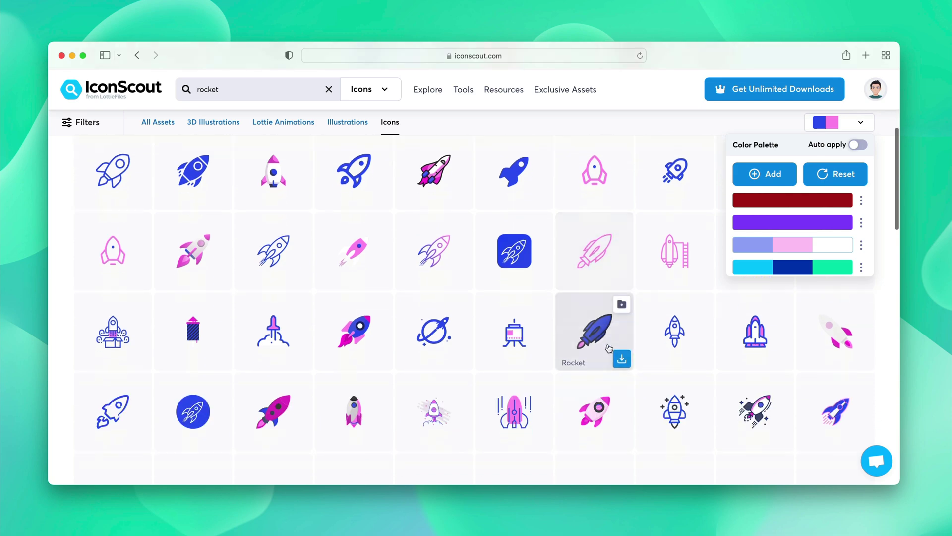
scroll(609, 348, down, 3)
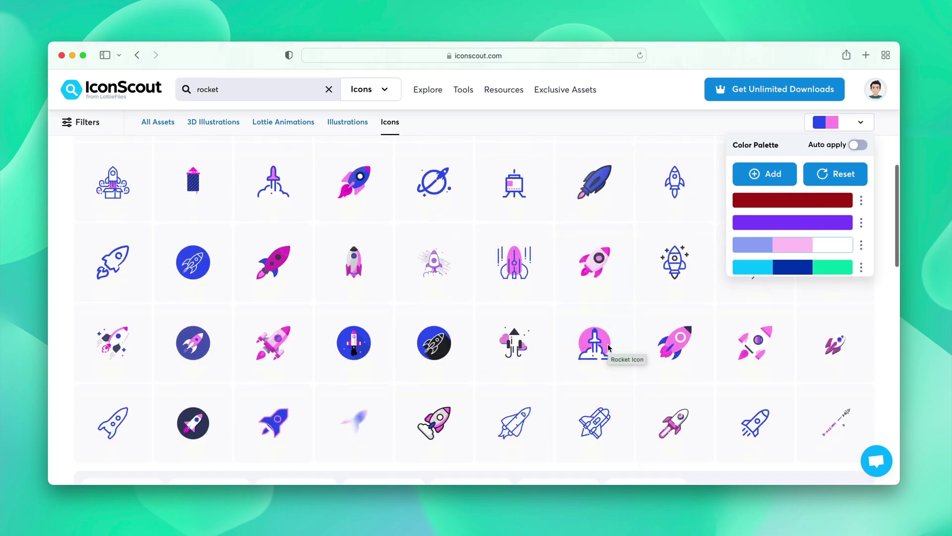
scroll(609, 348, down, 1)
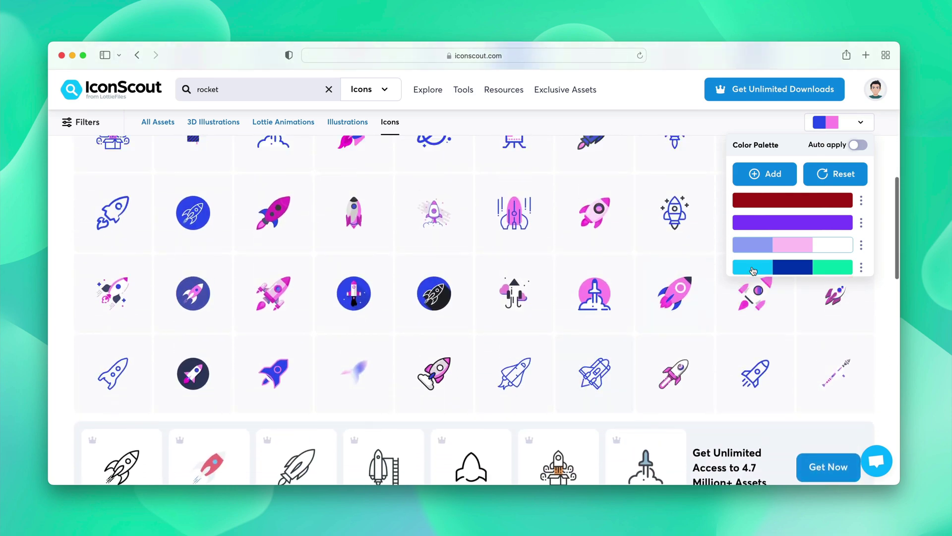
click(755, 270)
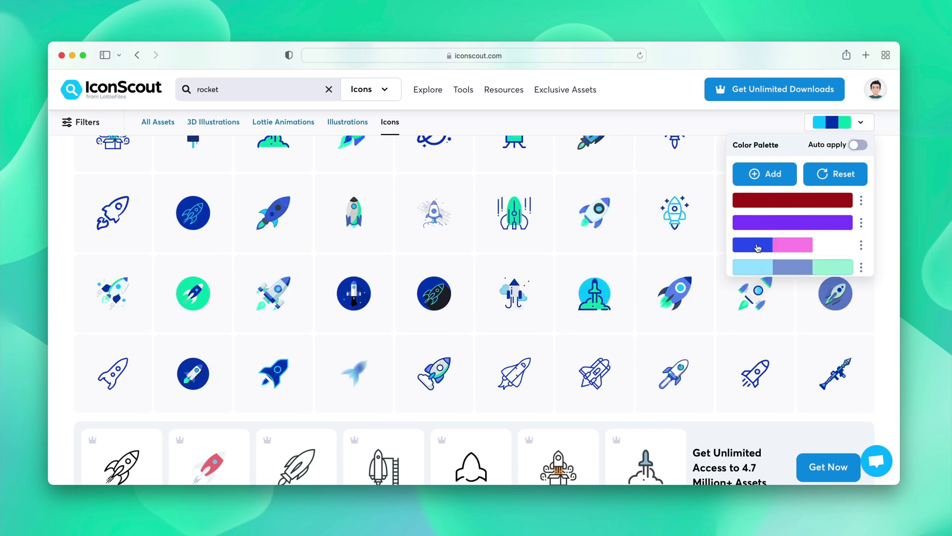
click(764, 208)
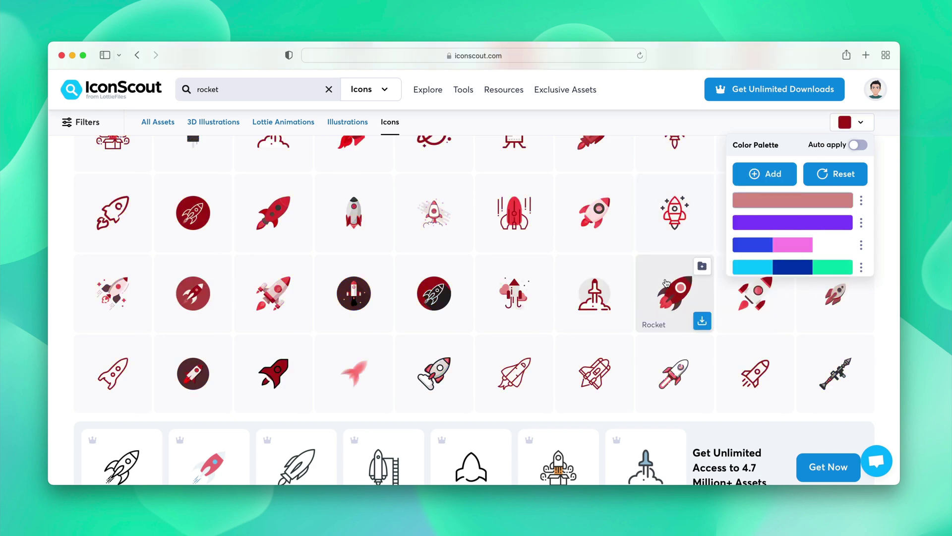
scroll(650, 298, up, 2)
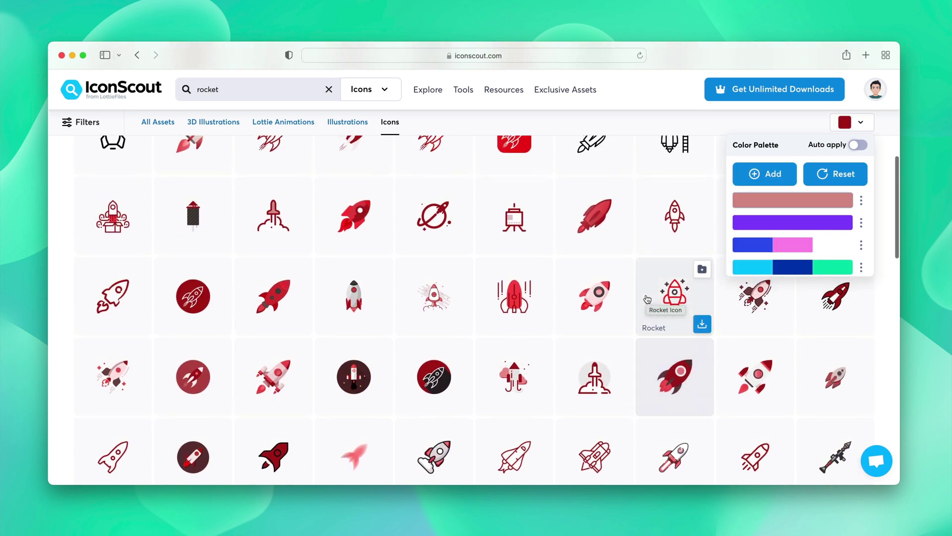